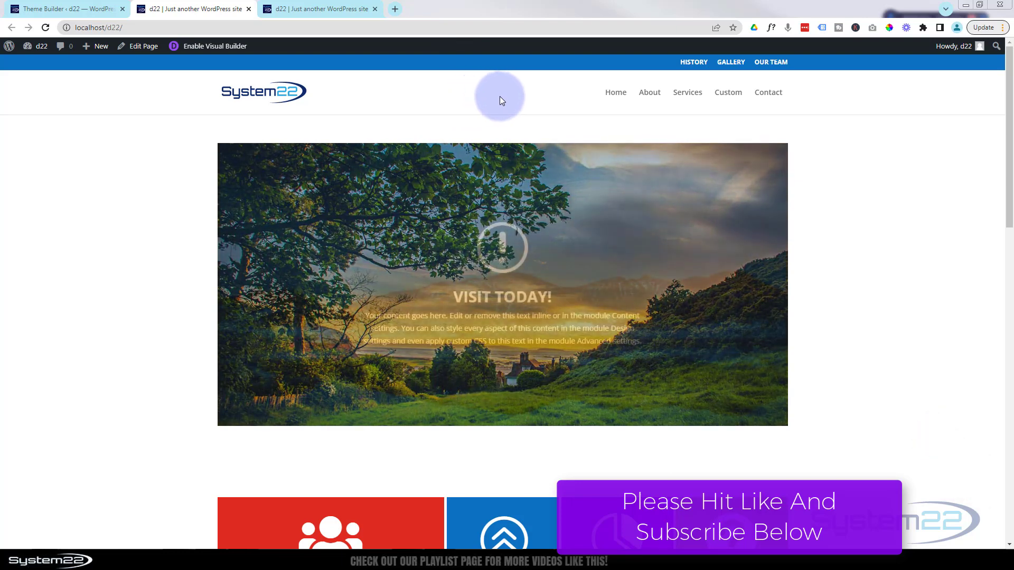
- Preview the default-header page in iPhone 12 Pro mobile emulation and check its collapsed menu, closing the menu after viewing
{"action": "key", "text": "F12"}
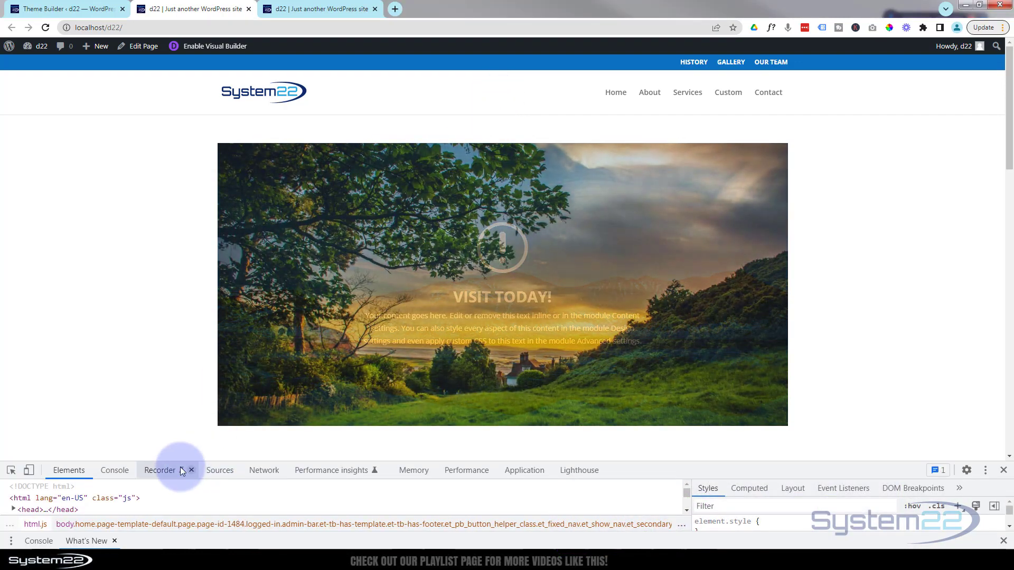
{"action": "left_click", "coordinate": [30, 471]}
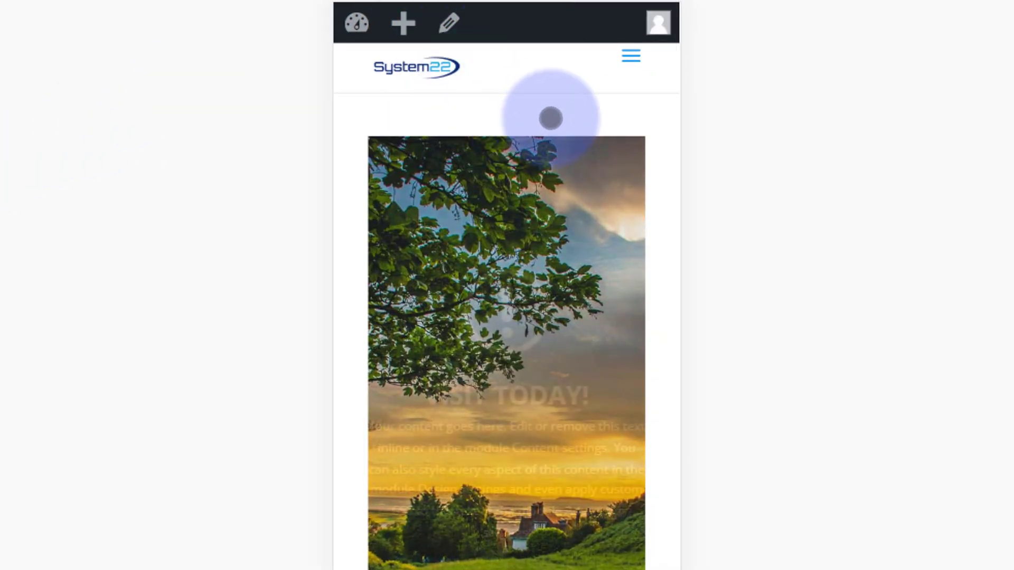
{"action": "left_click", "coordinate": [631, 62]}
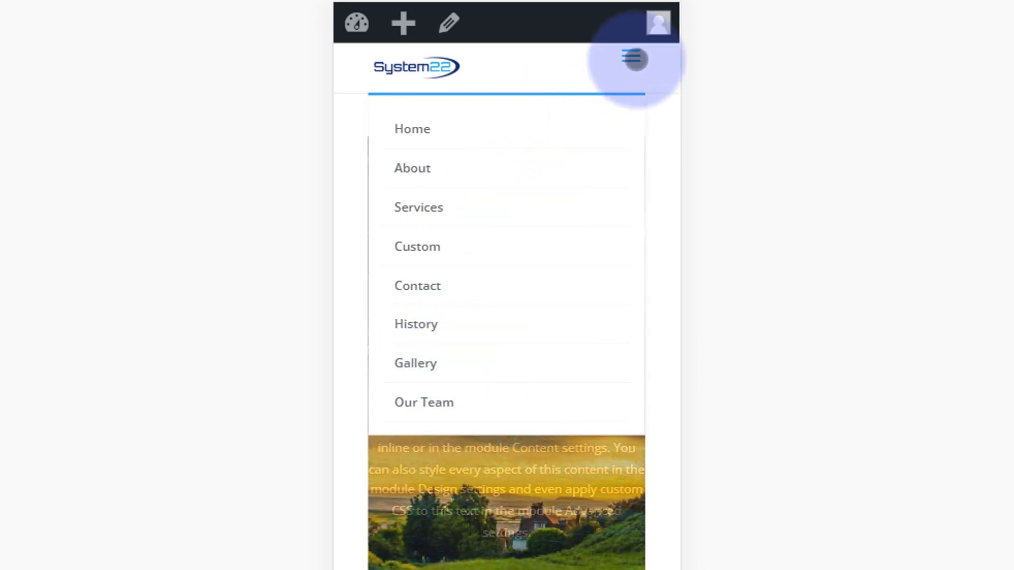
{"action": "left_click", "coordinate": [631, 56]}
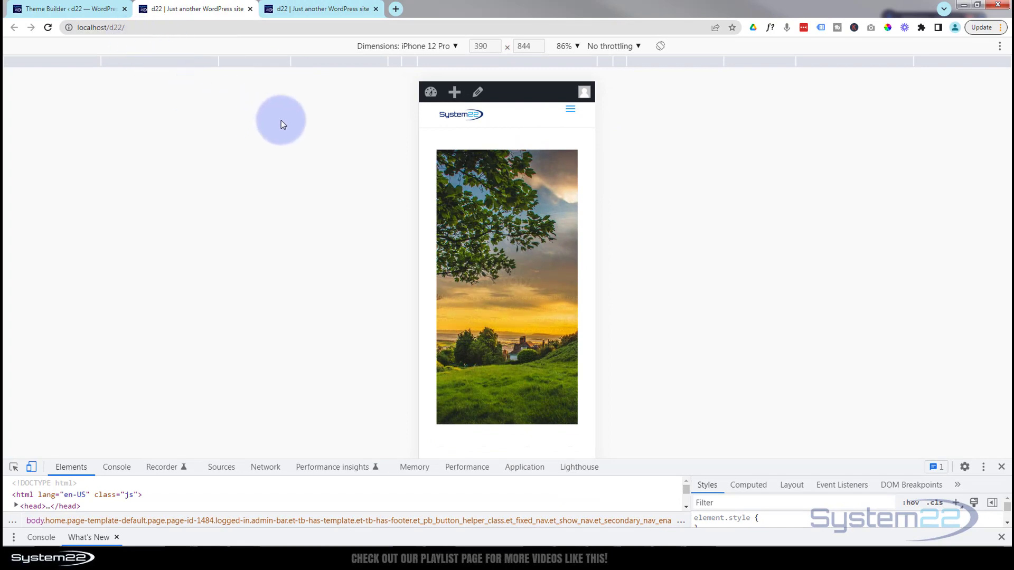
- Preview the custom-header version of the page in mobile emulation, check both collapsed menus, and close the developer tools
{"action": "left_click", "coordinate": [314, 9]}
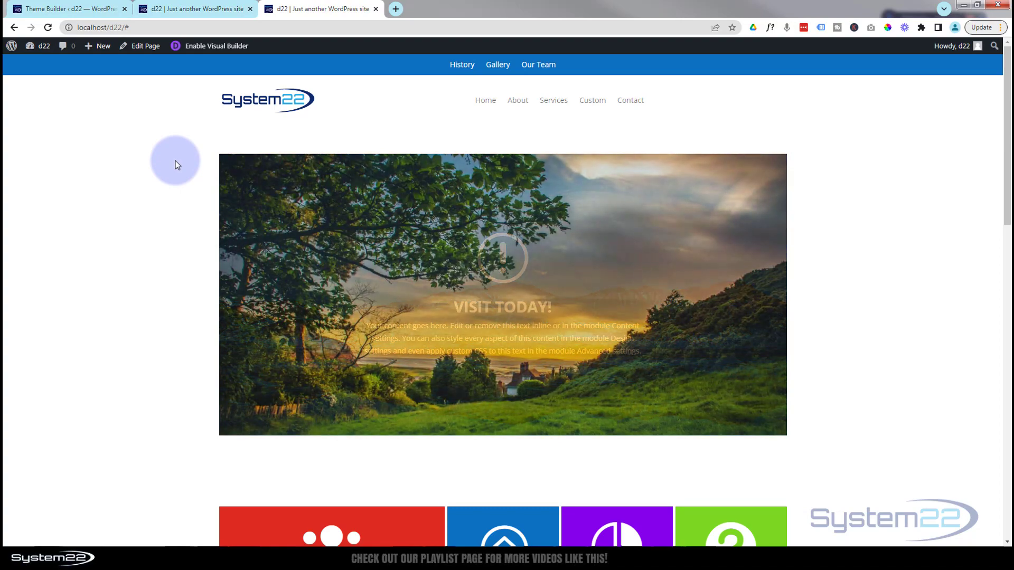
{"action": "key", "text": "ctrl+shift+i"}
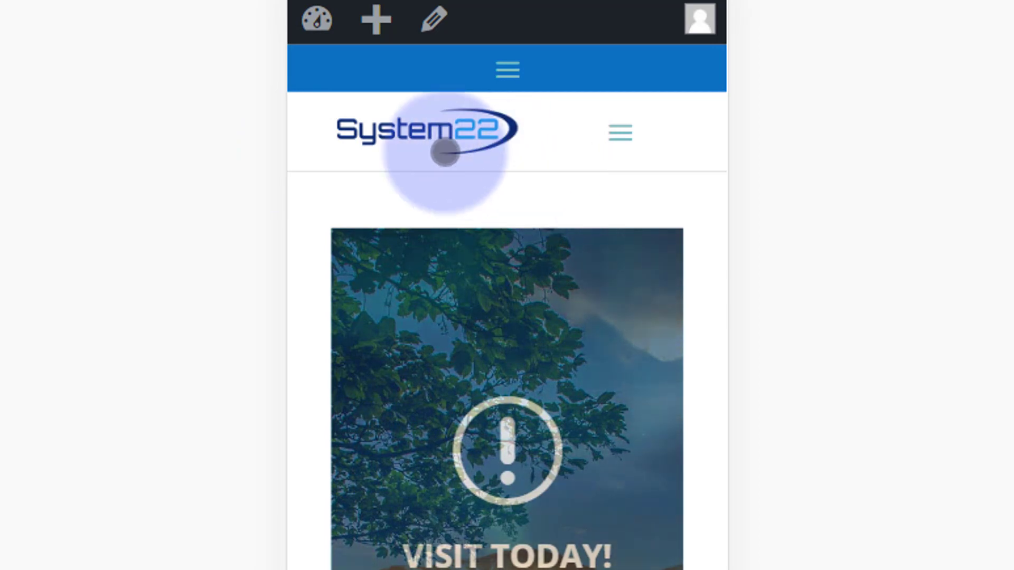
{"action": "left_click", "coordinate": [625, 144]}
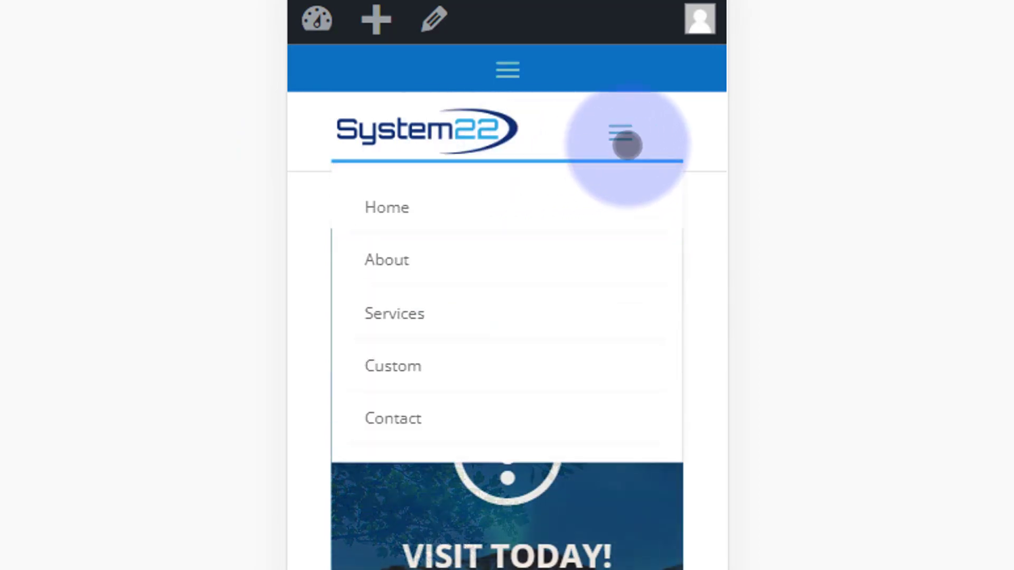
{"action": "left_click", "coordinate": [509, 74]}
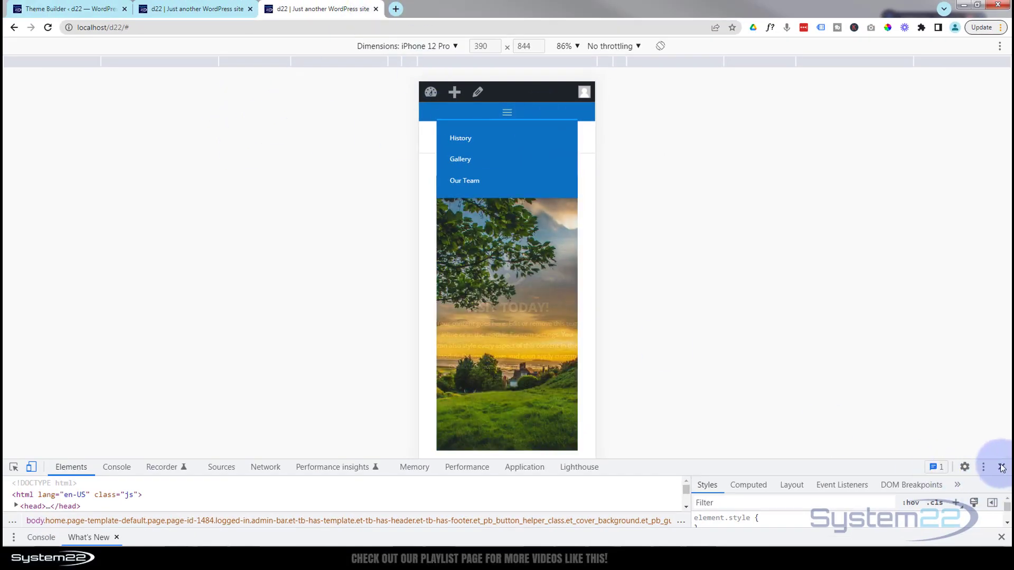
{"action": "left_click", "coordinate": [1002, 467]}
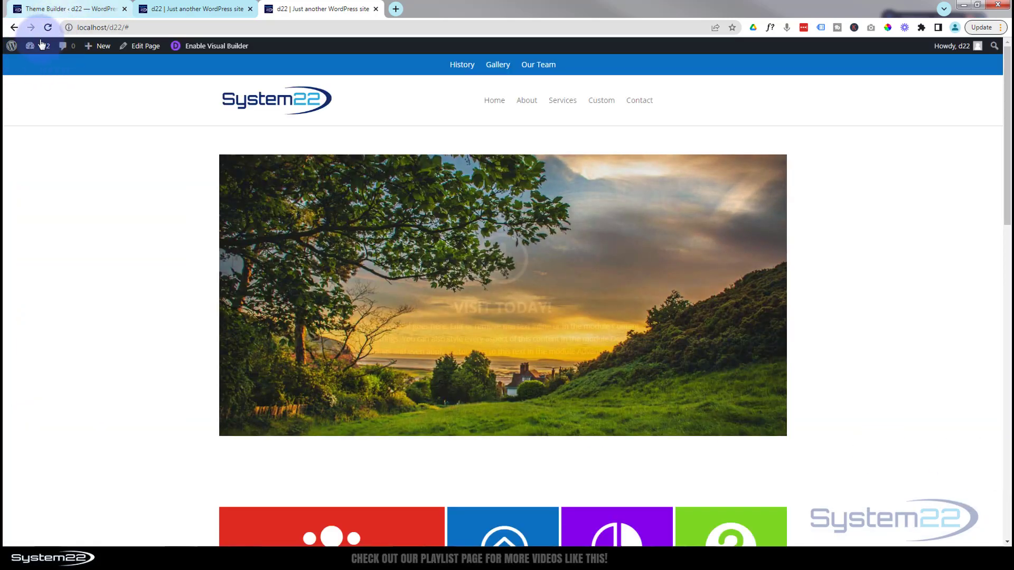
- Open the WordPress dashboard in a new tab and return to the Divi Theme Builder after viewing the default-header page
{"action": "middle_click", "coordinate": [35, 67]}
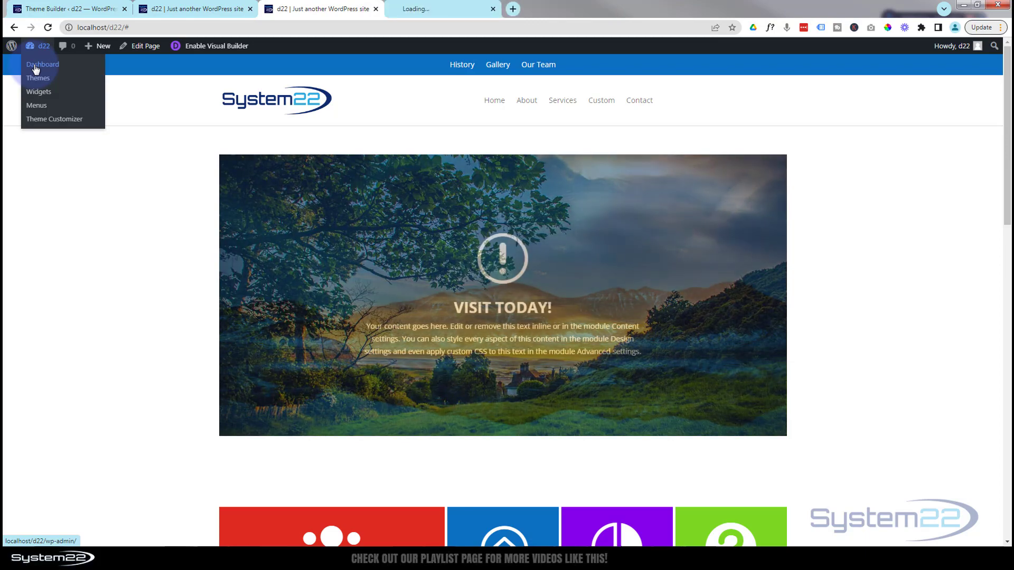
{"action": "left_click", "coordinate": [447, 11]}
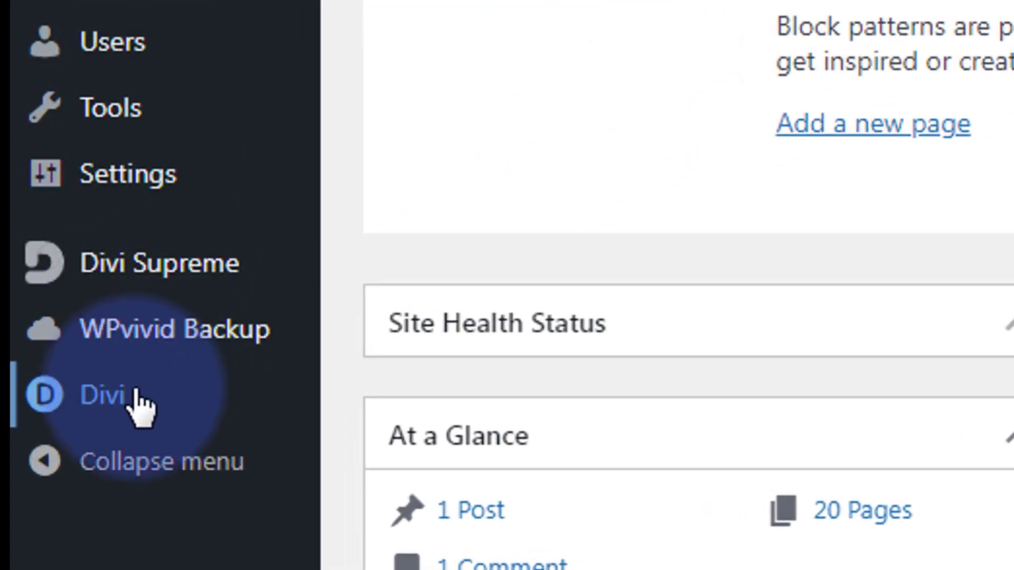
{"action": "mouse_move", "coordinate": [134, 403]}
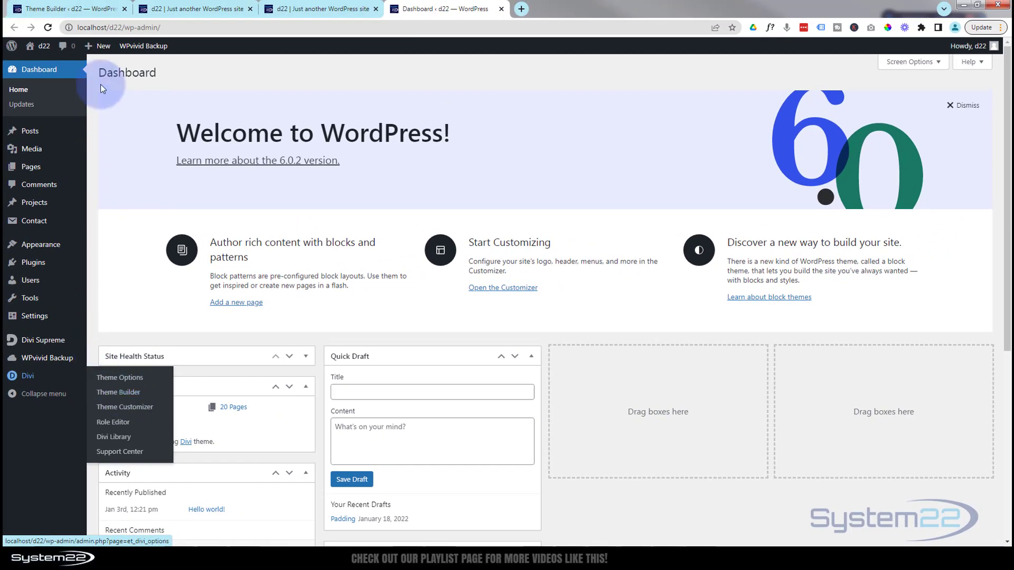
{"action": "left_click", "coordinate": [83, 10]}
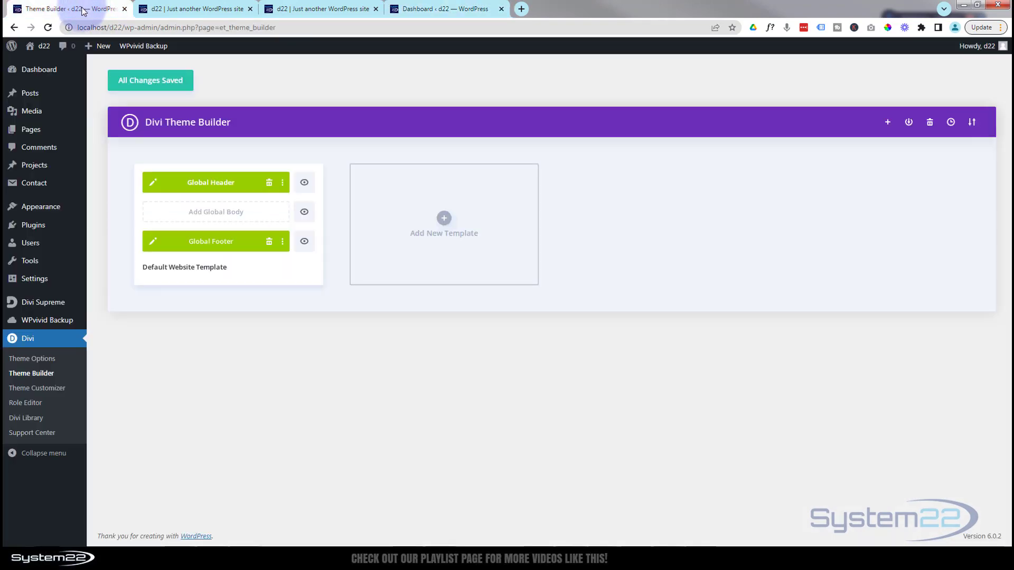
{"action": "left_click", "coordinate": [180, 11]}
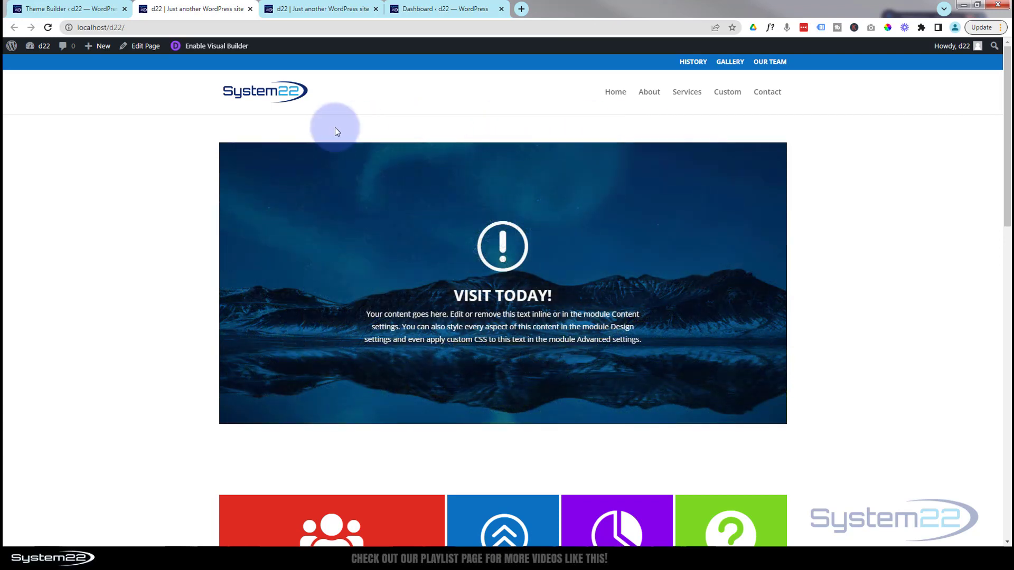
{"action": "left_click", "coordinate": [70, 9]}
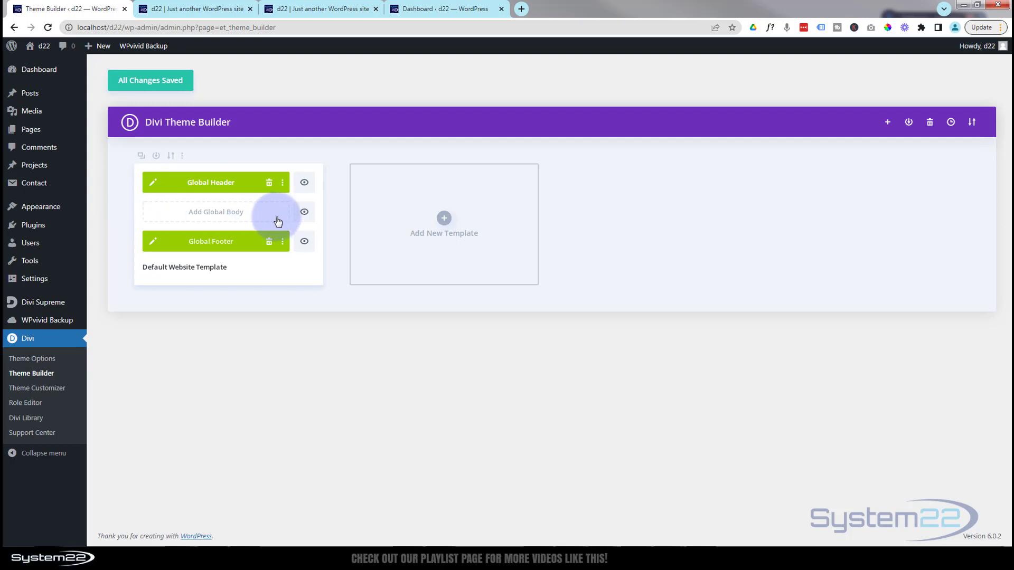
- Delete the existing Global Header from the Default Website Template and start building a new global header
{"action": "left_click", "coordinate": [269, 184]}
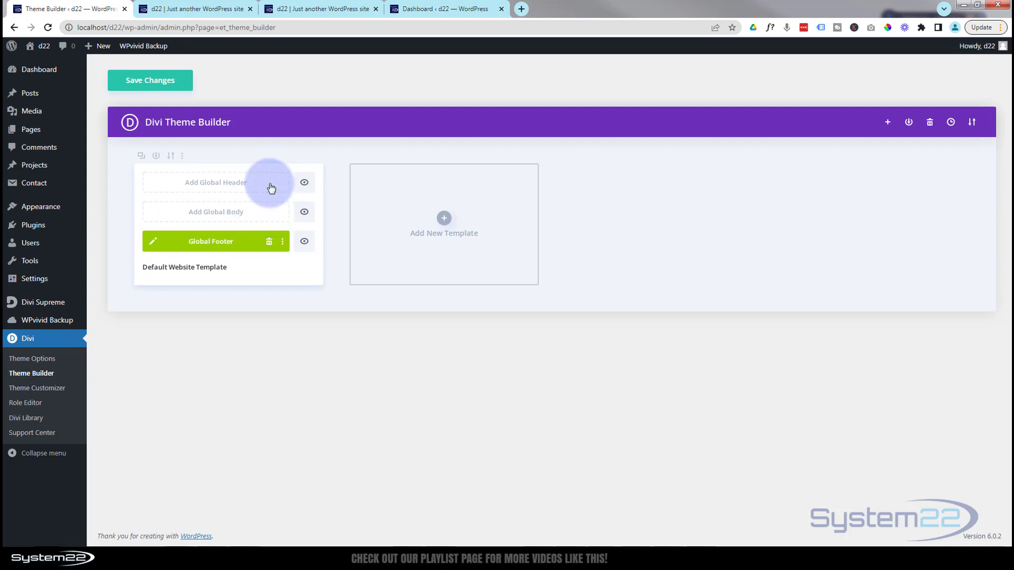
{"action": "left_click", "coordinate": [216, 185]}
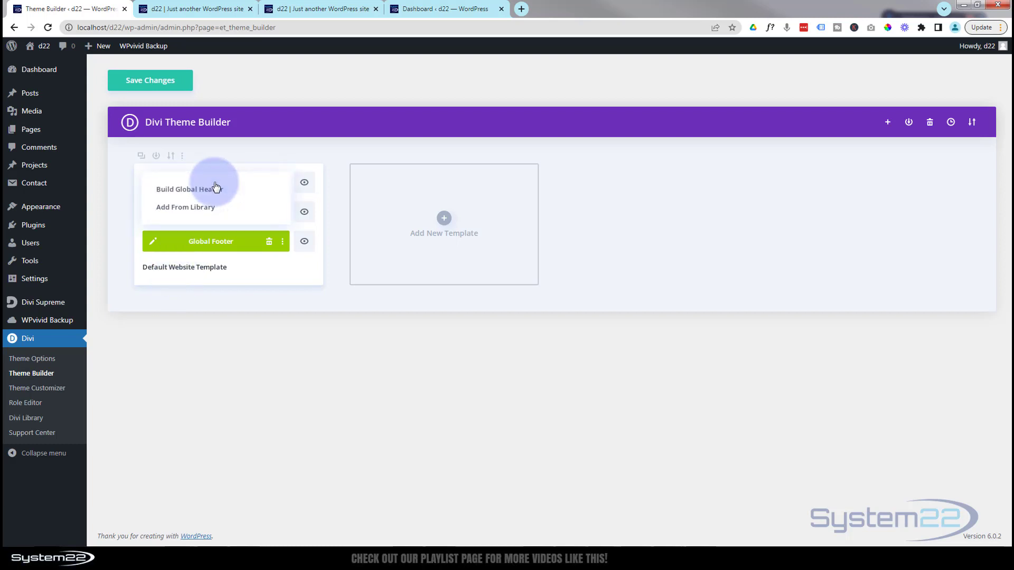
{"action": "left_click", "coordinate": [216, 189]}
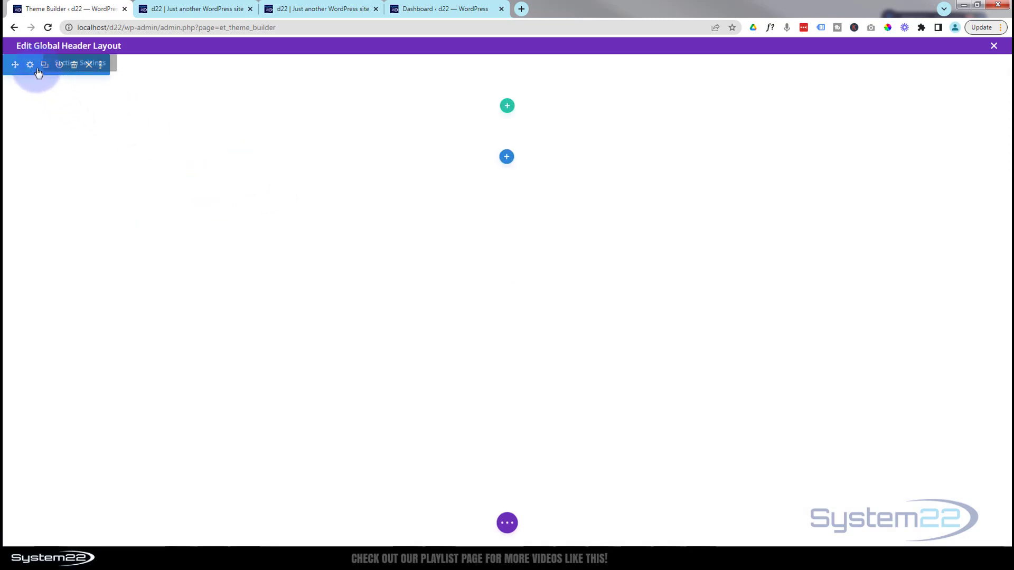
- Insert a single-column row in the header section and add a Menu module to it
{"action": "left_click", "coordinate": [507, 106]}
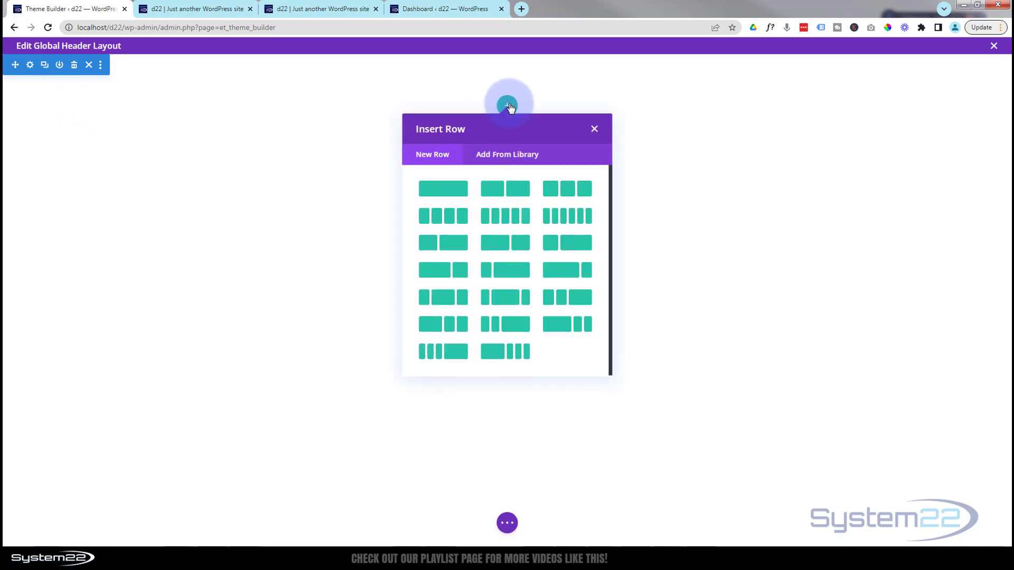
{"action": "left_click", "coordinate": [452, 192]}
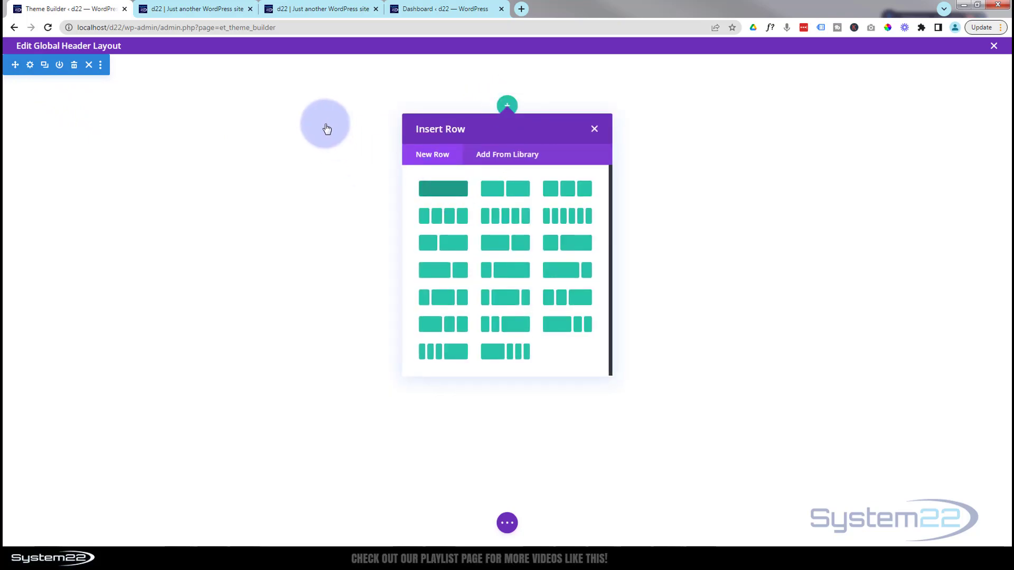
{"action": "scroll", "coordinate": [509, 158], "scroll_direction": "down", "scroll_amount": 5}
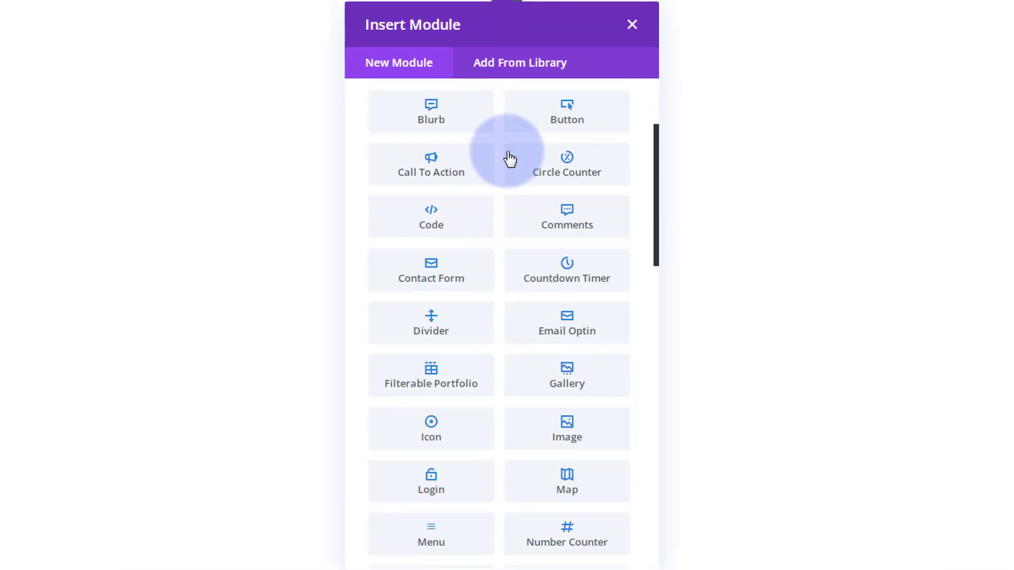
{"action": "scroll", "coordinate": [510, 160], "scroll_direction": "down", "scroll_amount": 2}
{"action": "scroll", "coordinate": [510, 160], "scroll_direction": "down", "scroll_amount": 3}
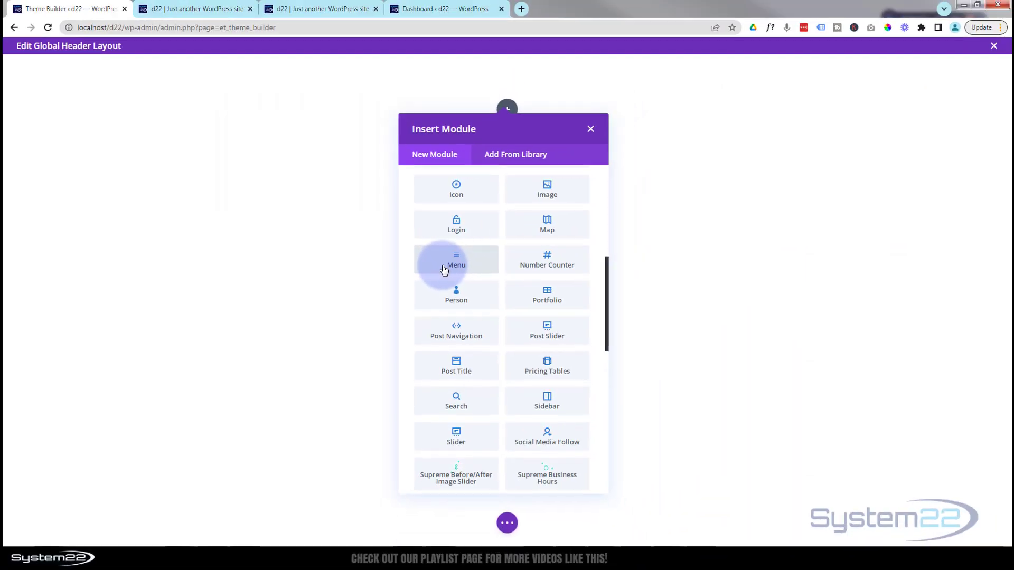
{"action": "left_click", "coordinate": [430, 349]}
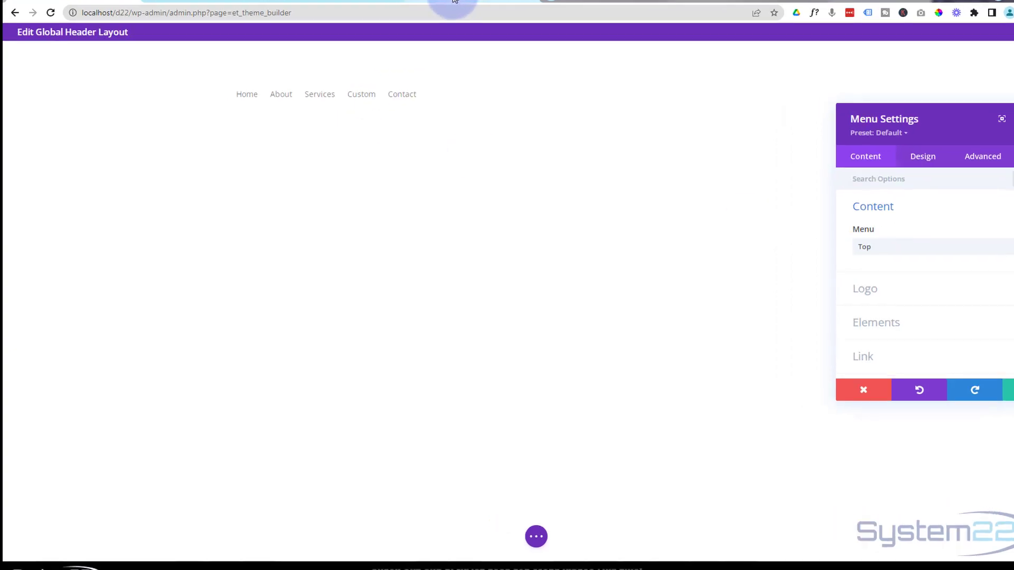
- Check which menus are available in the WordPress Menus settings and return to the global header layout
{"action": "left_click", "coordinate": [453, 1]}
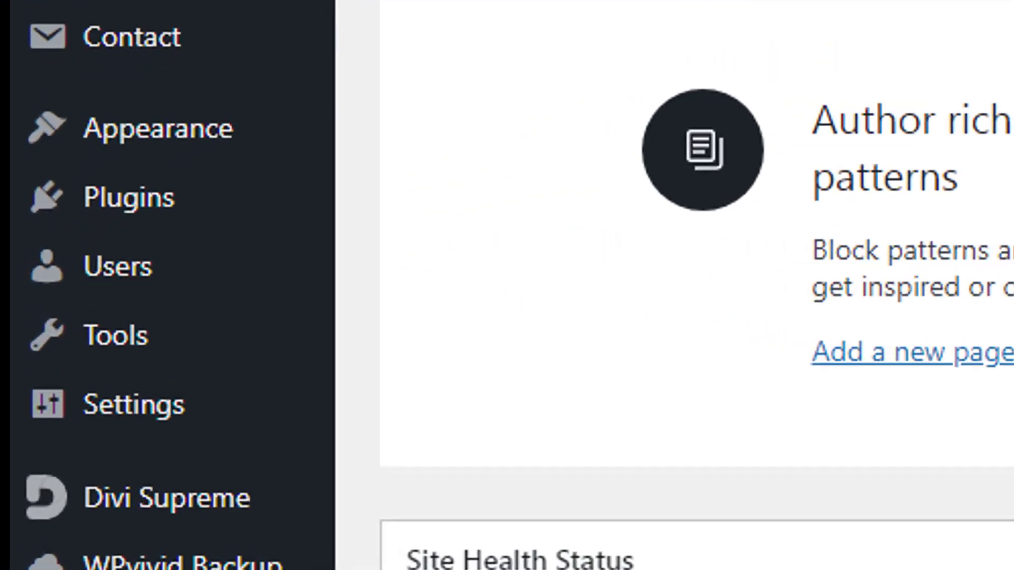
{"action": "mouse_move", "coordinate": [129, 150]}
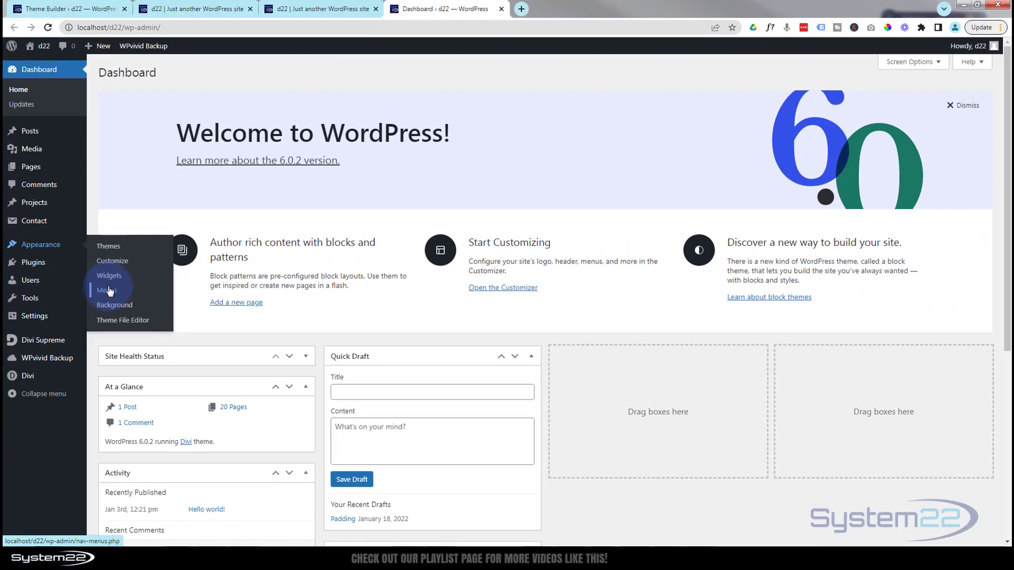
{"action": "left_click", "coordinate": [413, 306]}
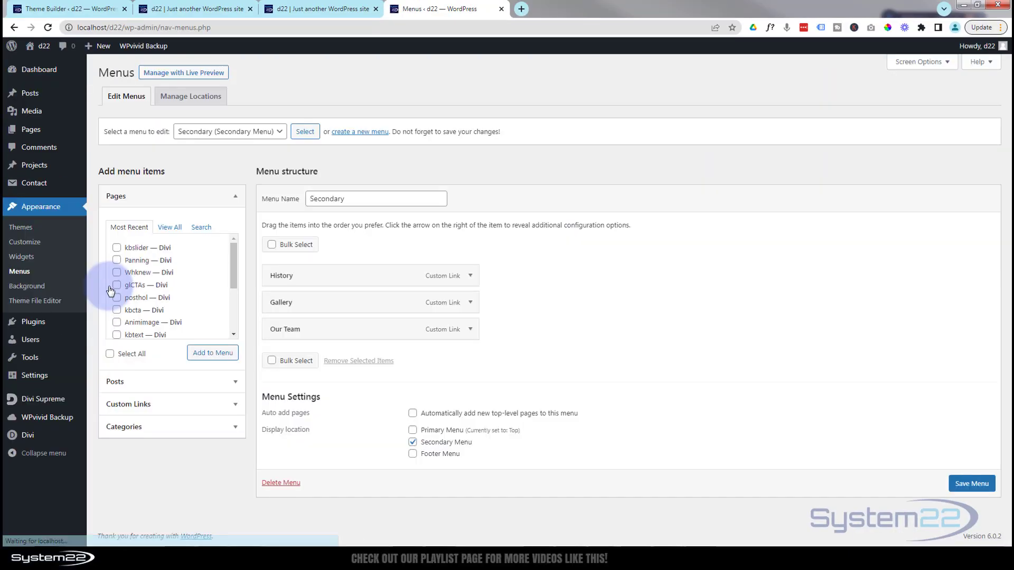
{"action": "left_click", "coordinate": [272, 132]}
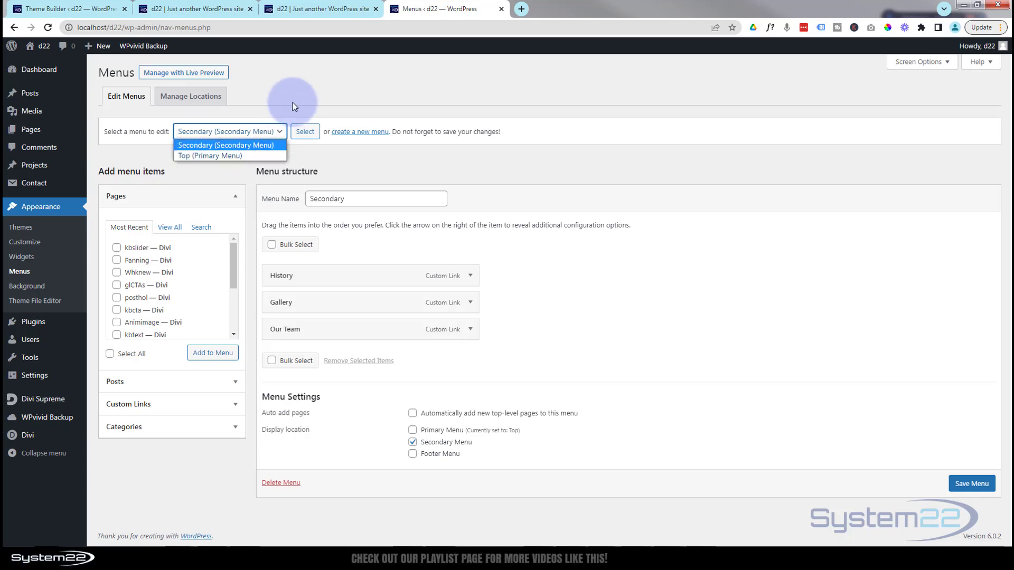
{"action": "left_click", "coordinate": [288, 108]}
{"action": "left_click", "coordinate": [87, 4]}
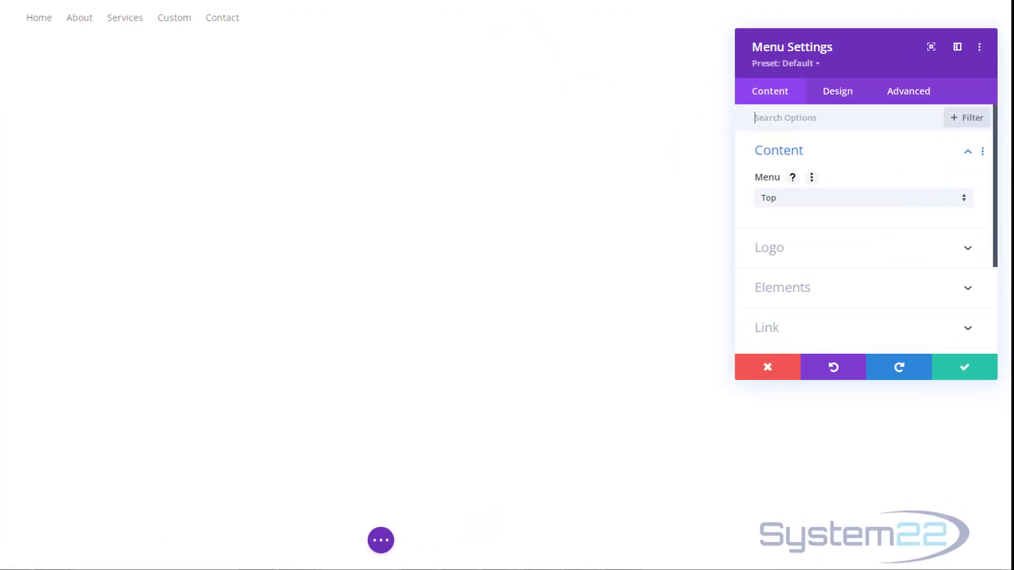
- Set the Menu module to use the Secondary menu
{"action": "left_click", "coordinate": [828, 203]}
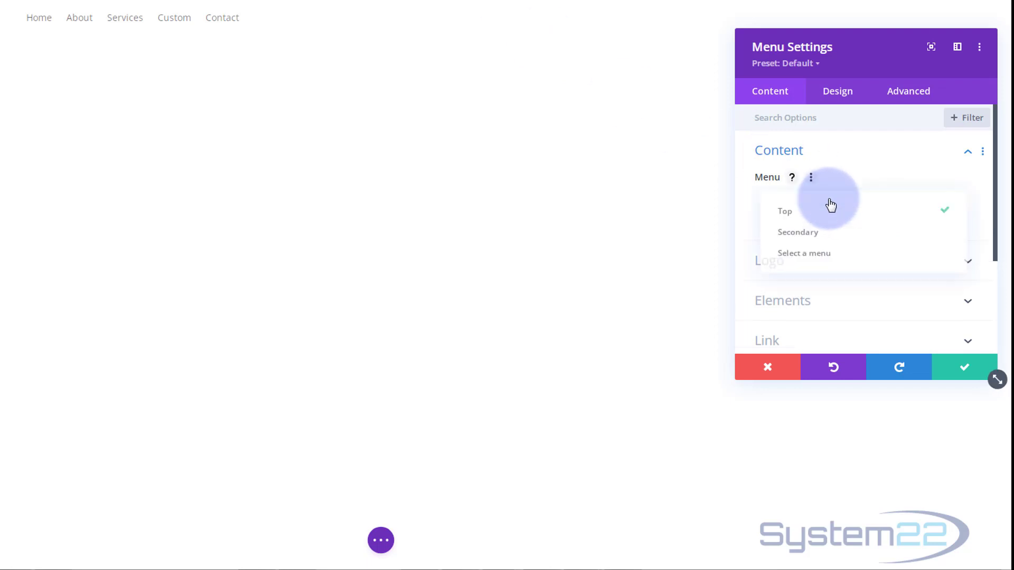
{"action": "left_click", "coordinate": [829, 233]}
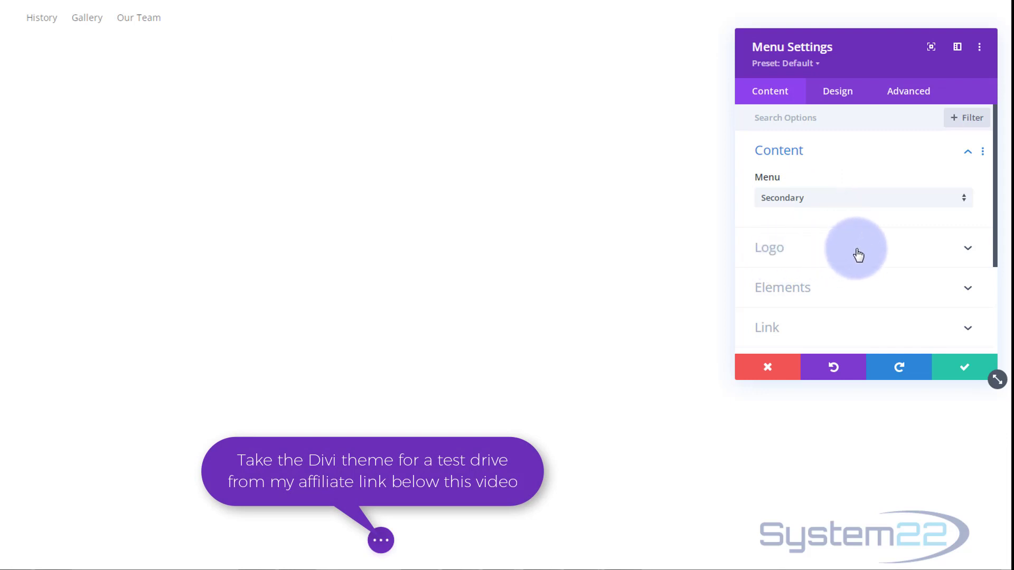
{"action": "scroll", "coordinate": [858, 255], "scroll_direction": "down", "scroll_amount": 2}
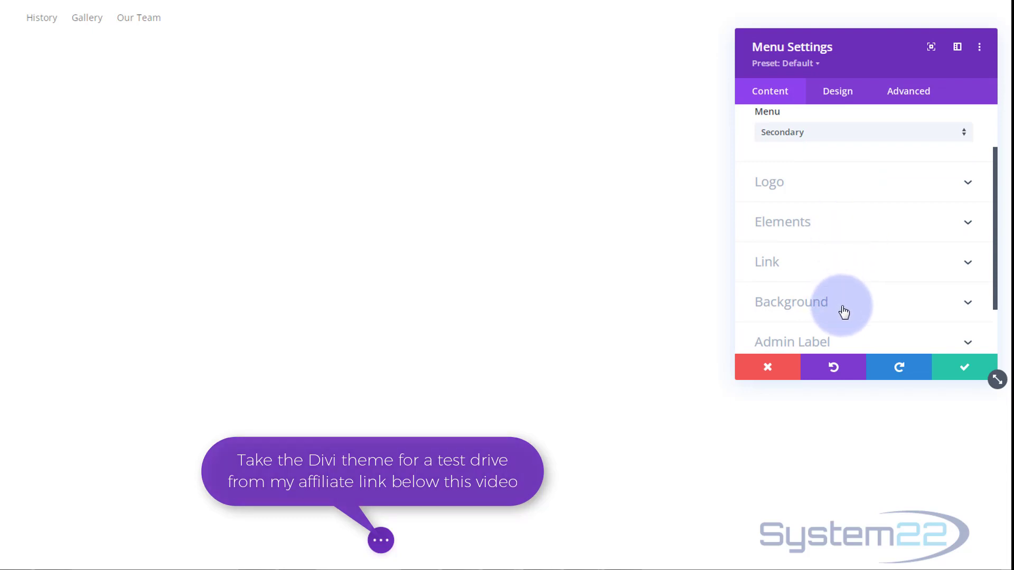
- Set the Menu module's layout style to Centered and save the module settings
{"action": "left_click", "coordinate": [848, 101]}
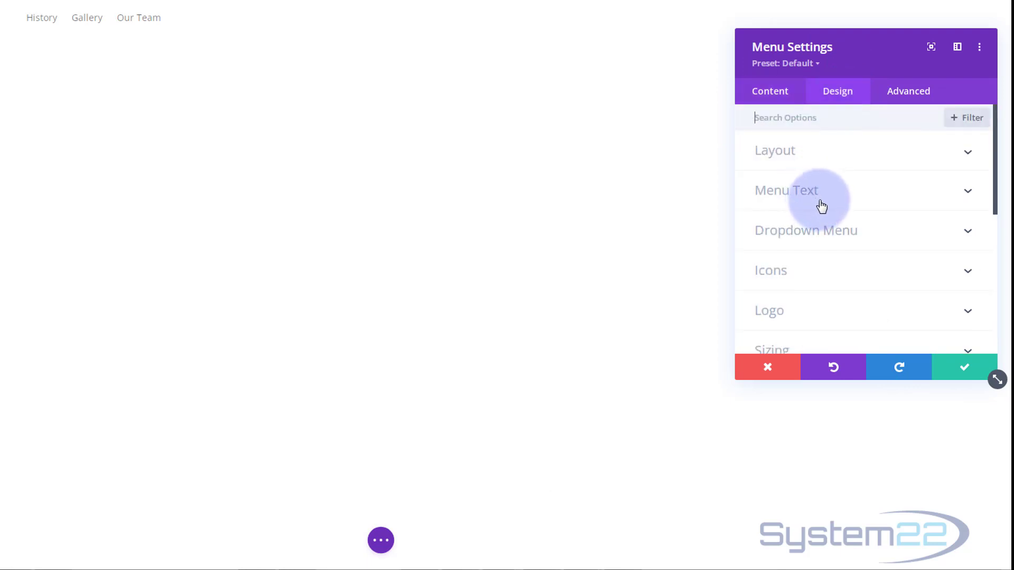
{"action": "left_click", "coordinate": [845, 153]}
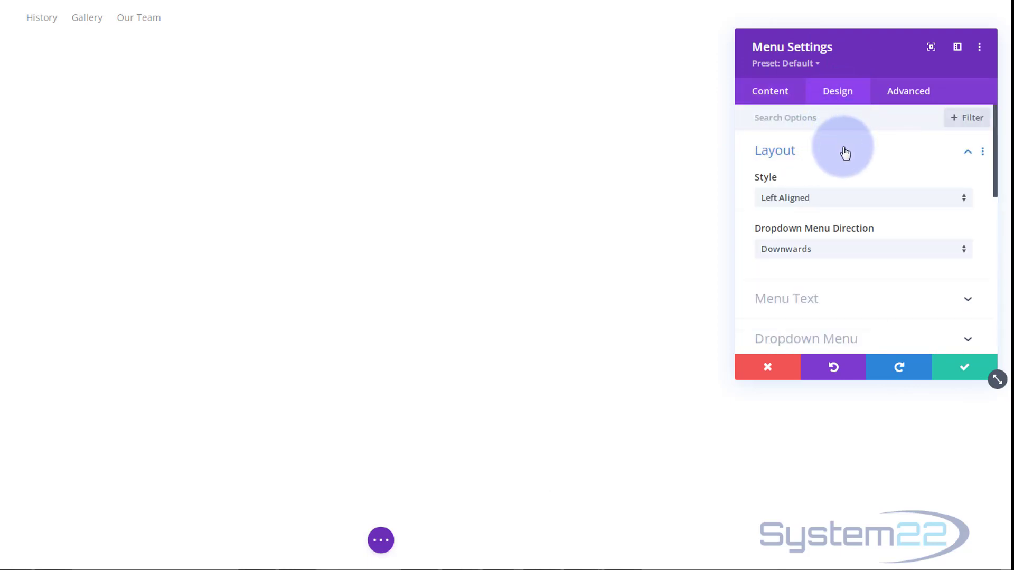
{"action": "left_click", "coordinate": [846, 206]}
{"action": "left_click", "coordinate": [839, 240]}
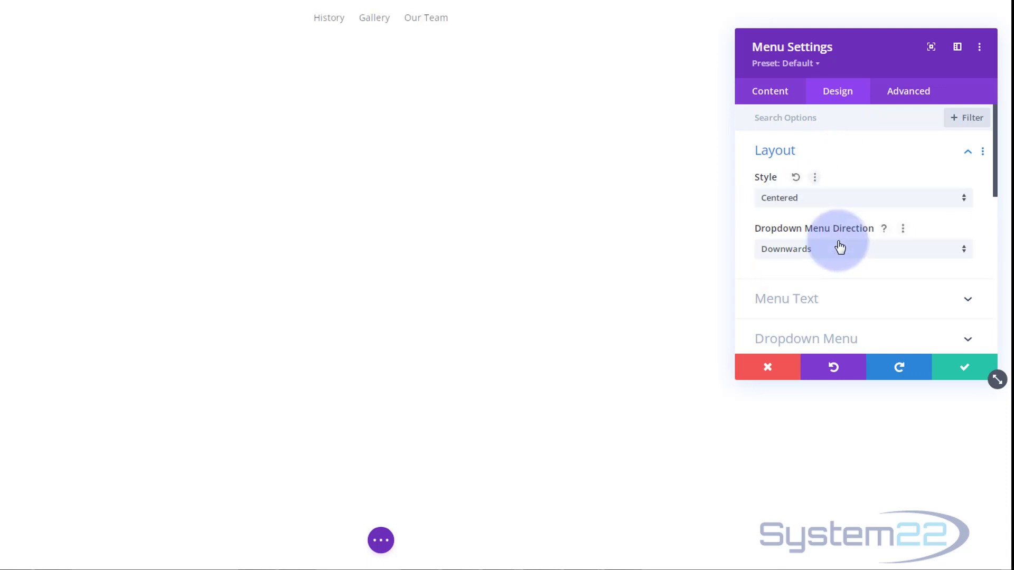
{"action": "left_click", "coordinate": [965, 368]}
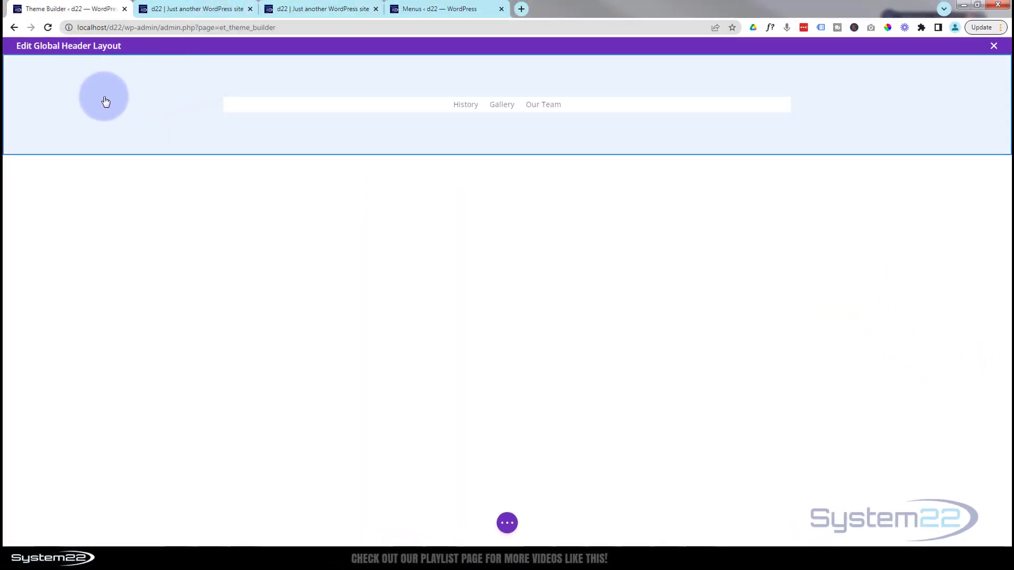
- Give the header section a solid blue background color from the saved color swatches
{"action": "mouse_move", "coordinate": [126, 100]}
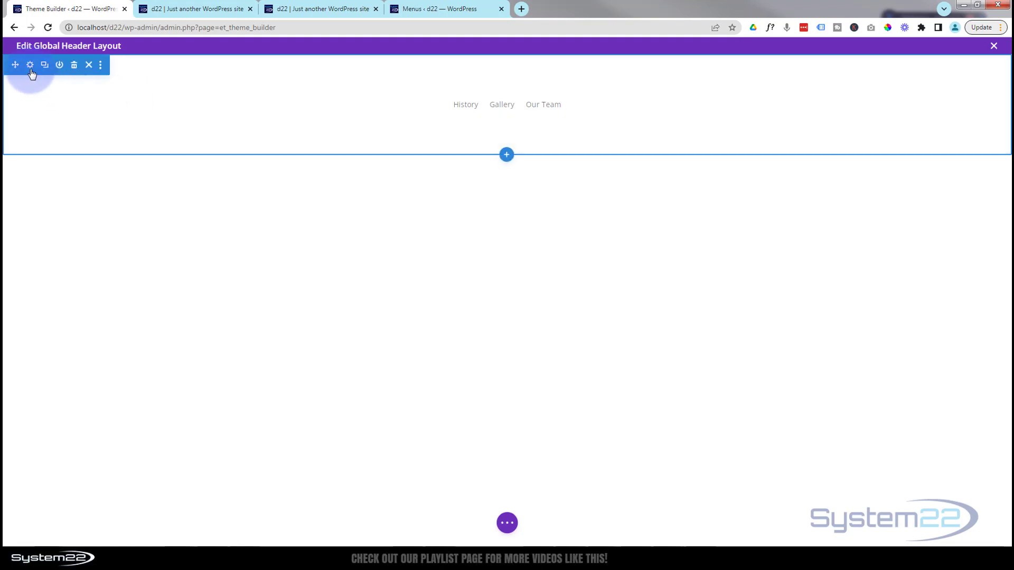
{"action": "left_click", "coordinate": [31, 64]}
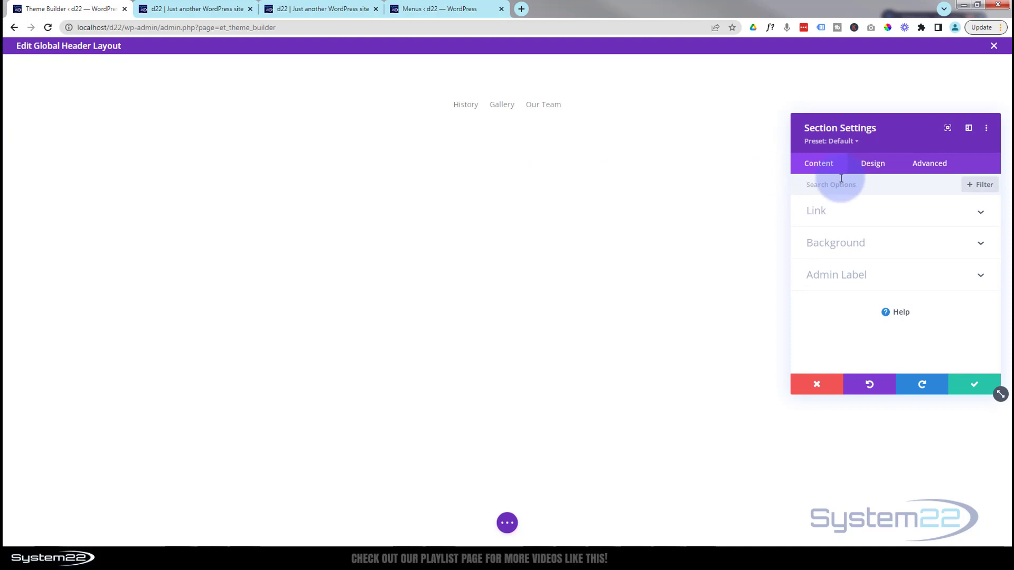
{"action": "left_click", "coordinate": [873, 247]}
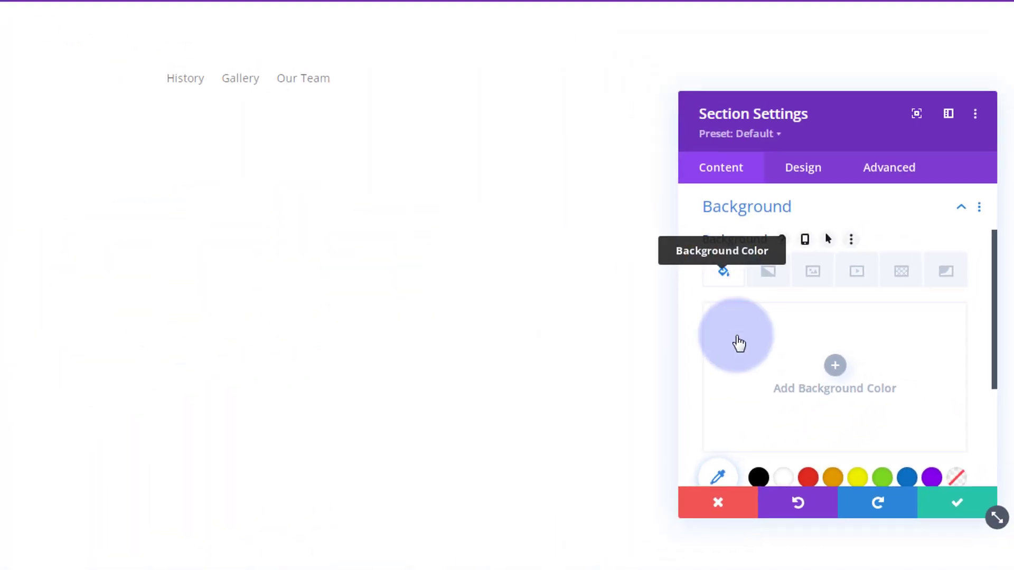
{"action": "left_click", "coordinate": [907, 477]}
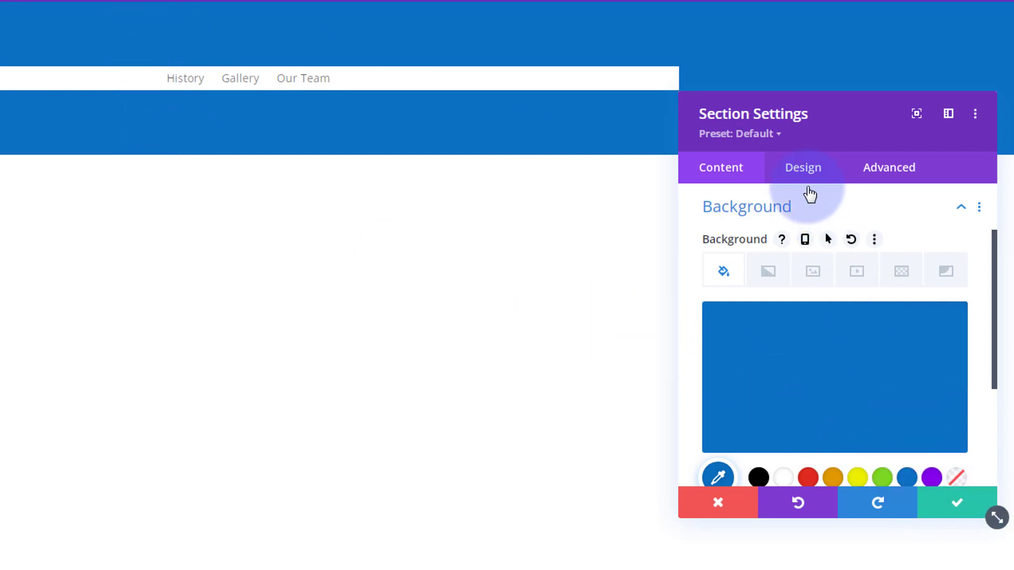
- Set the section's top and bottom padding to 0px and save the section settings
{"action": "left_click", "coordinate": [799, 172]}
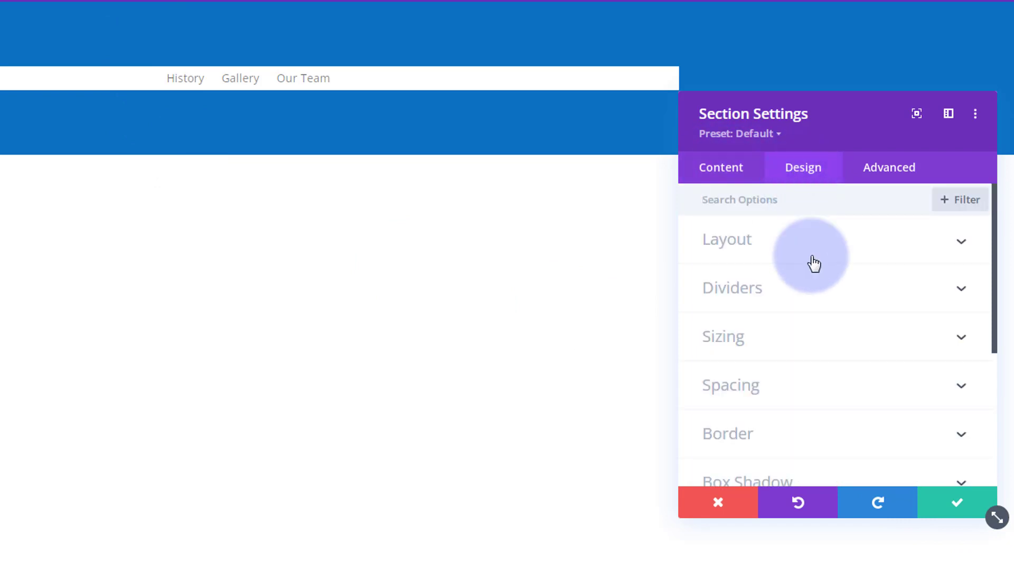
{"action": "left_click", "coordinate": [819, 398]}
{"action": "left_click", "coordinate": [727, 344]}
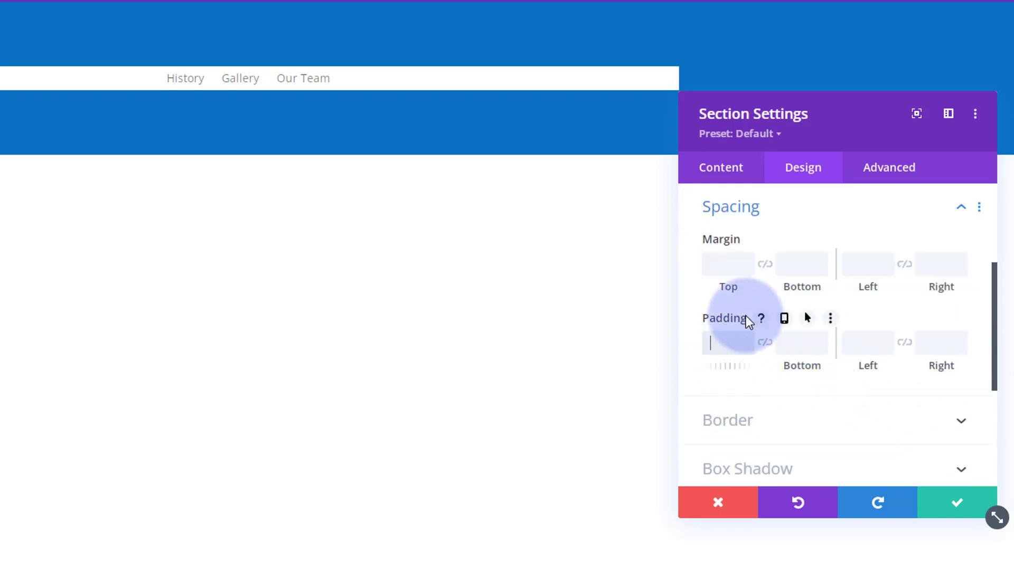
{"action": "type", "text": "0px"}
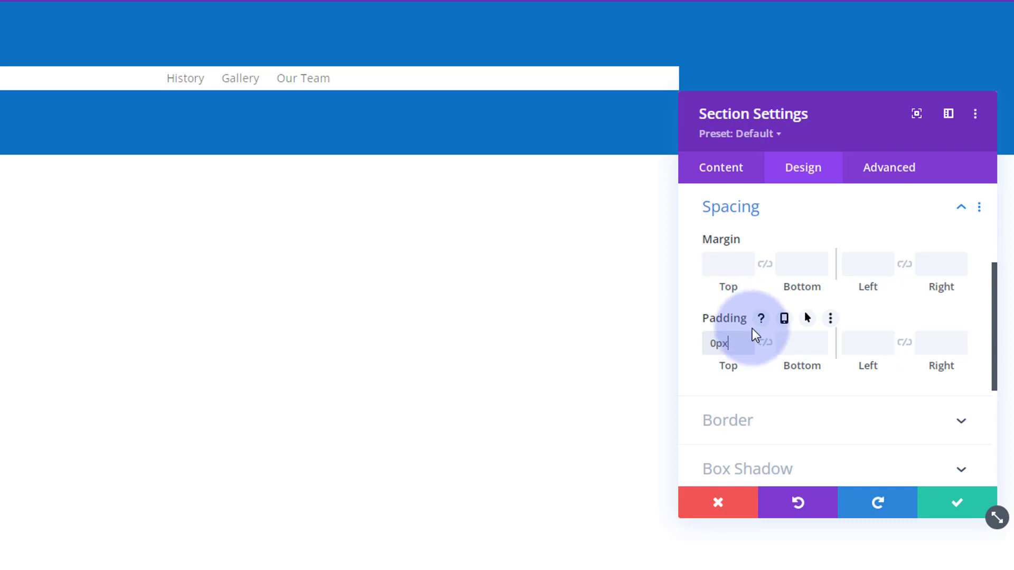
{"action": "left_click", "coordinate": [764, 343]}
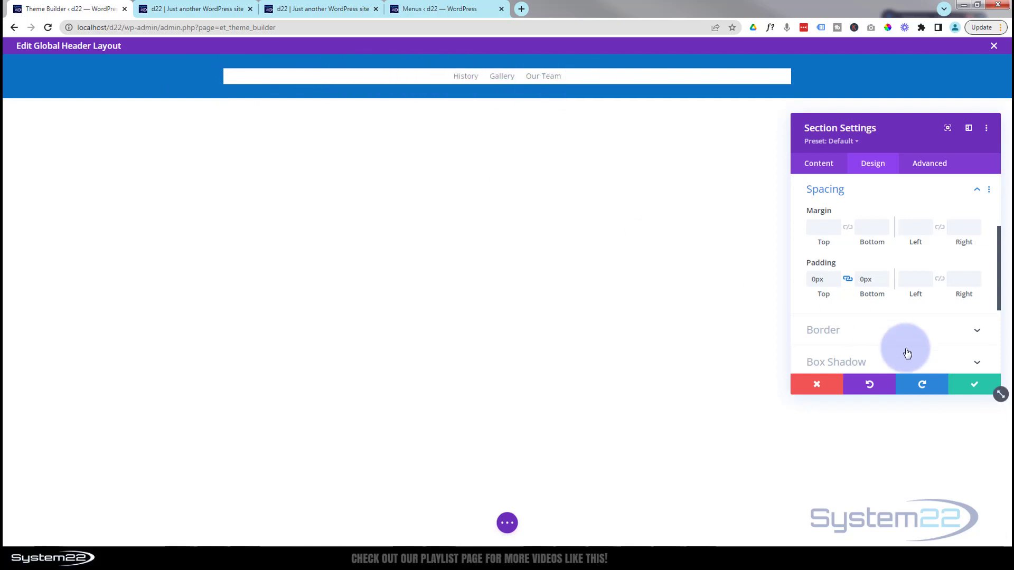
{"action": "left_click", "coordinate": [975, 390]}
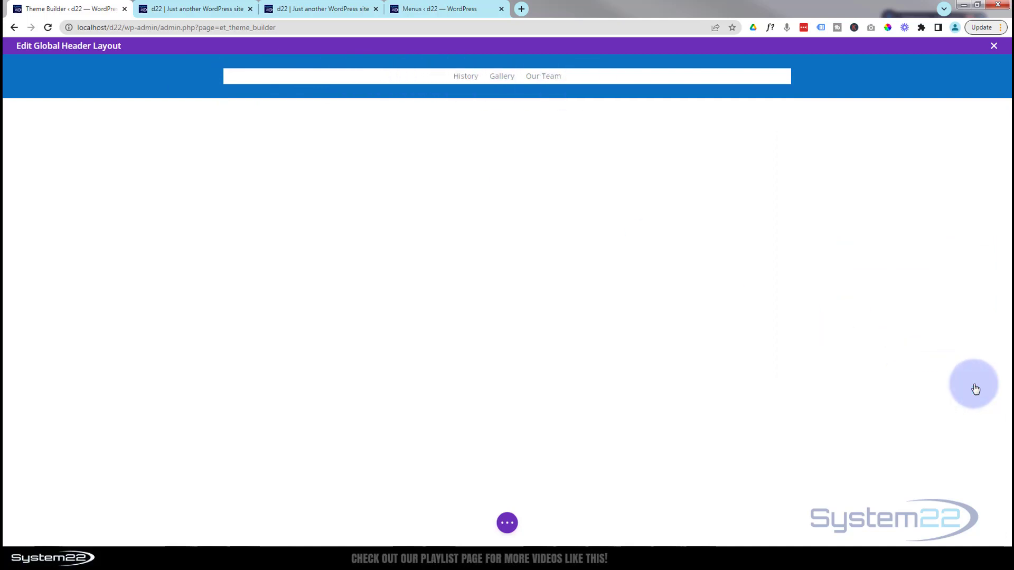
- Set the top and bottom padding of the row holding the secondary menu to 0px and save the row settings
{"action": "mouse_move", "coordinate": [307, 68]}
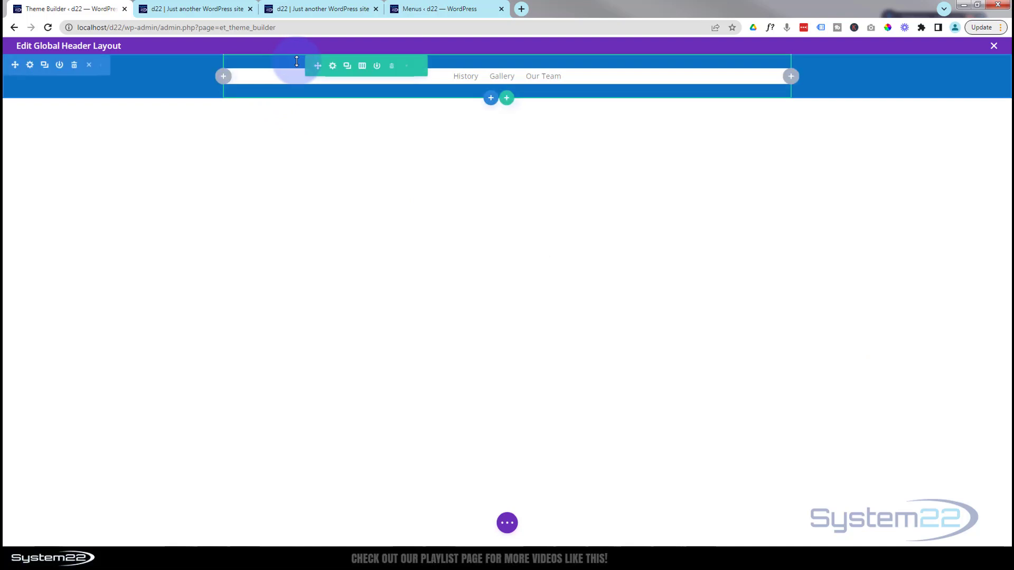
{"action": "left_click", "coordinate": [333, 67]}
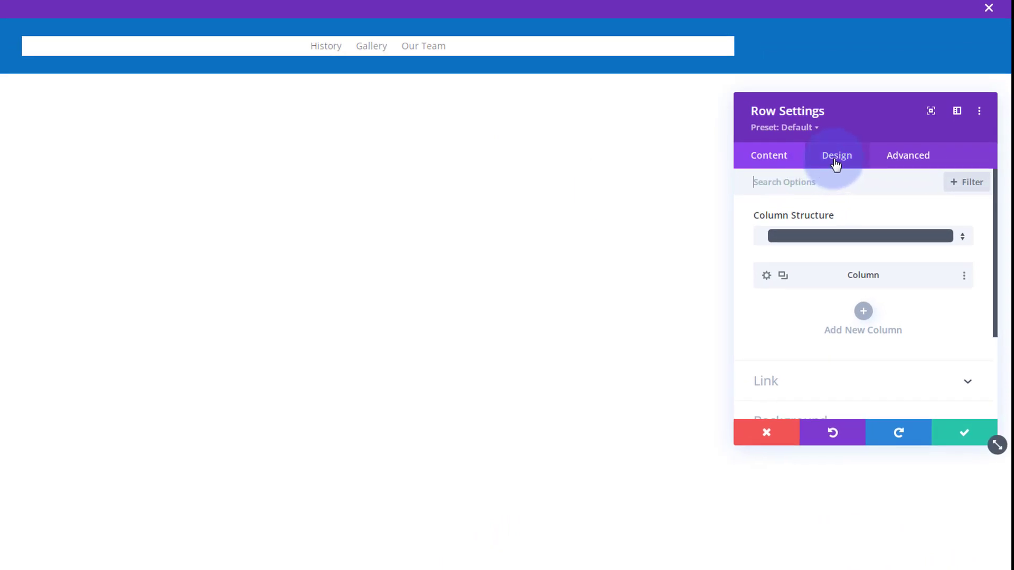
{"action": "left_click", "coordinate": [836, 159]}
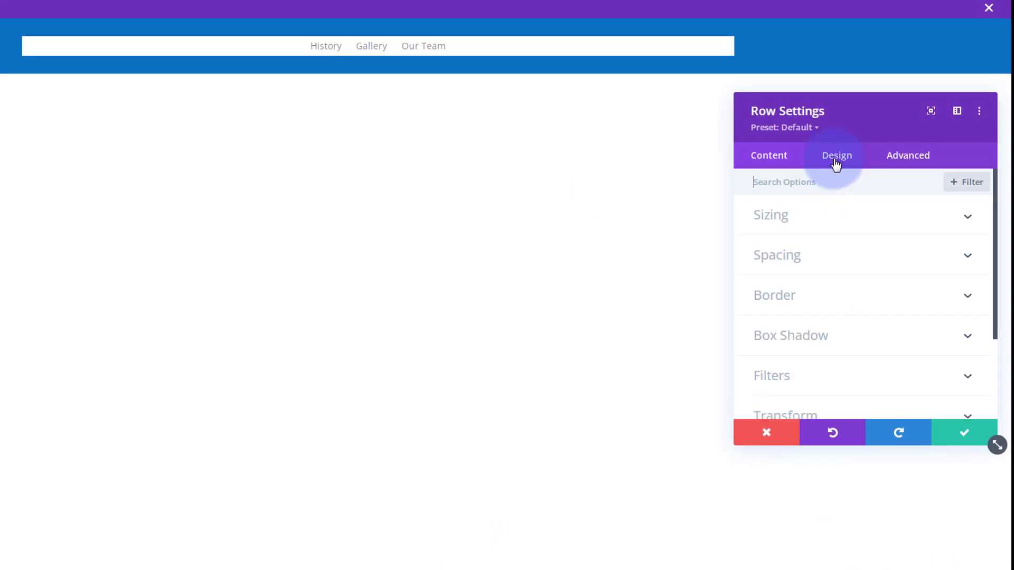
{"action": "left_click", "coordinate": [842, 258]}
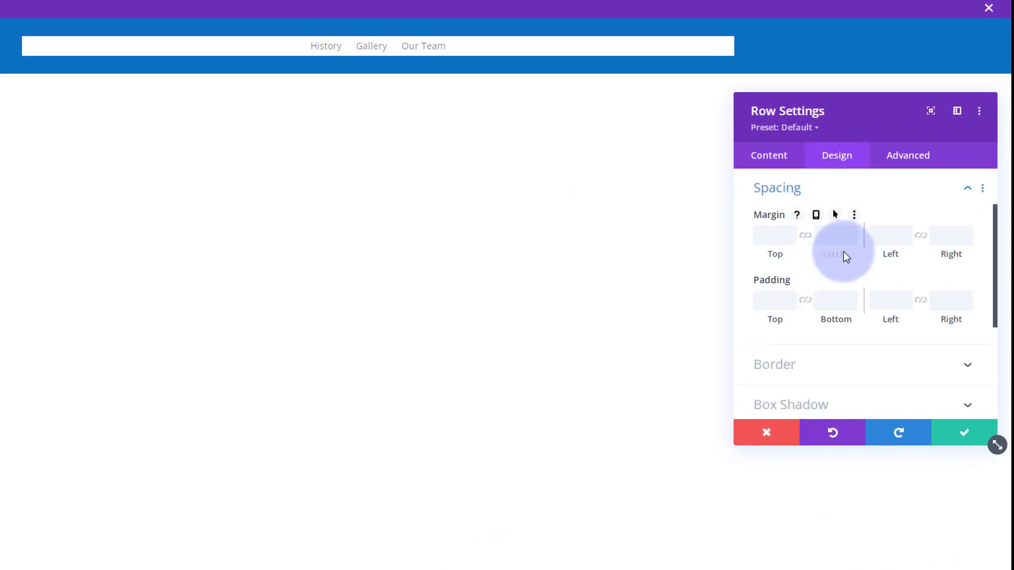
{"action": "left_click", "coordinate": [778, 303]}
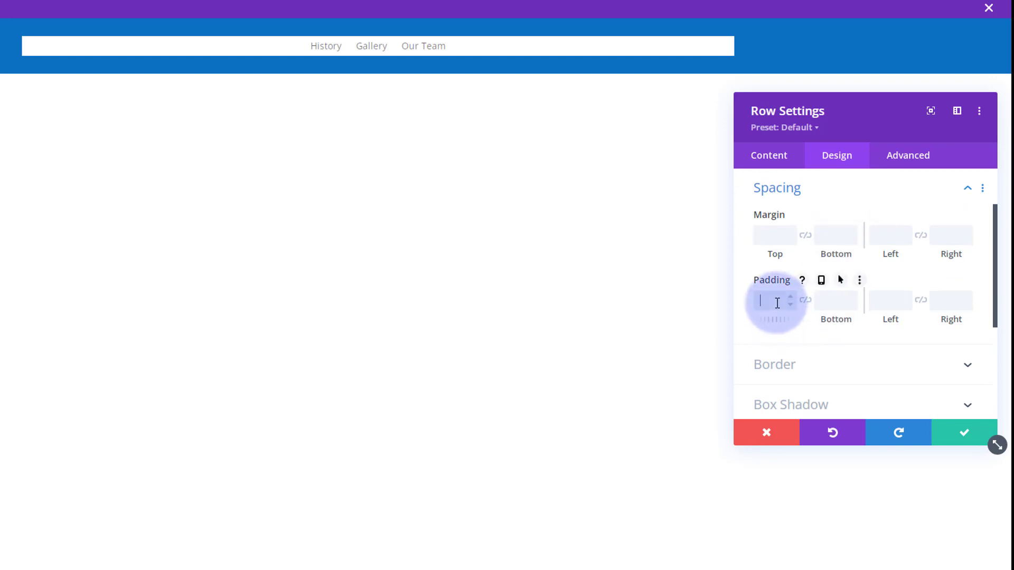
{"action": "type", "text": "0"}
{"action": "left_click", "coordinate": [806, 304]}
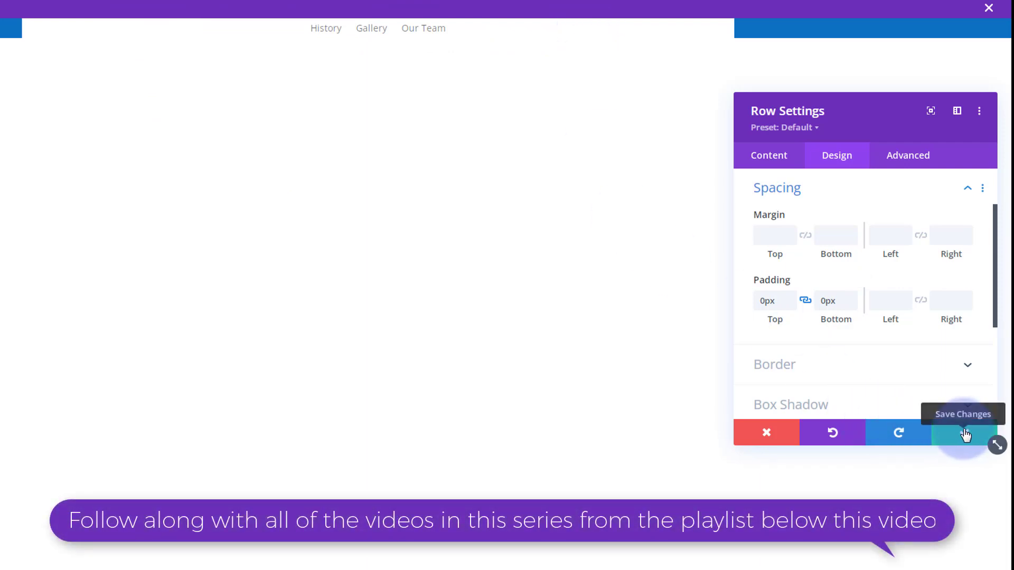
{"action": "left_click", "coordinate": [965, 435]}
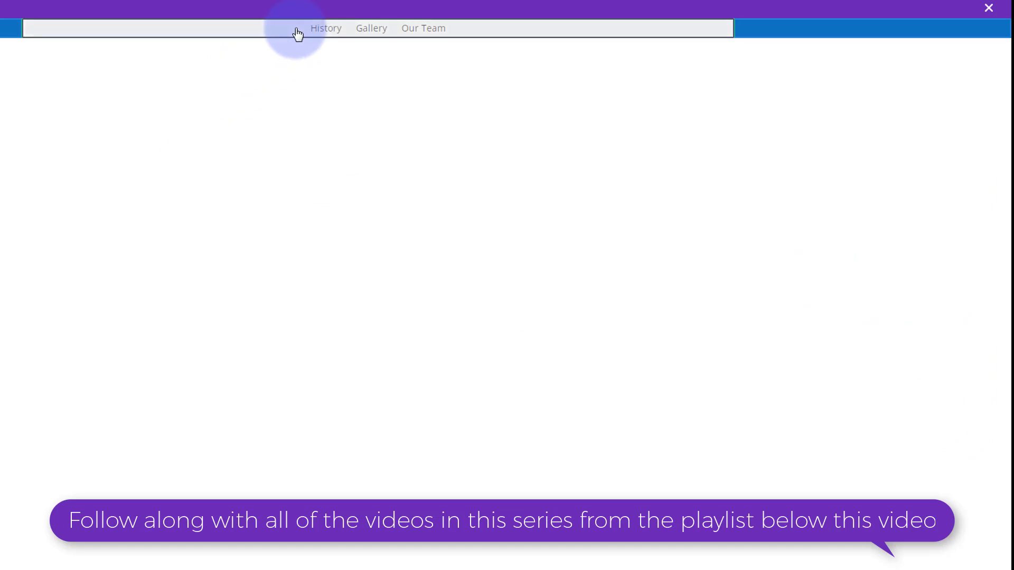
- Remove the white background color from the secondary Menu module
{"action": "mouse_move", "coordinate": [296, 33]}
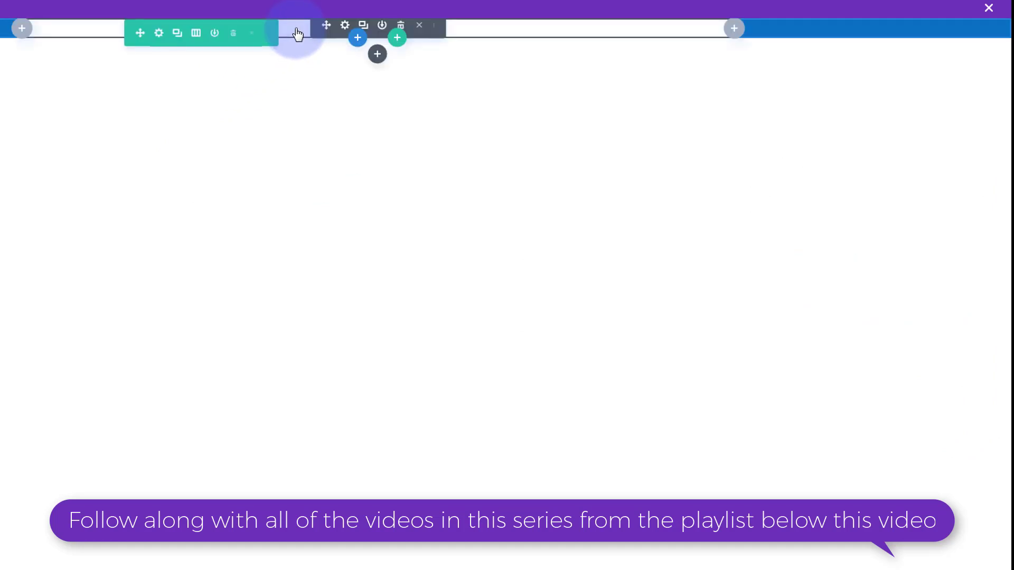
{"action": "left_click", "coordinate": [346, 30]}
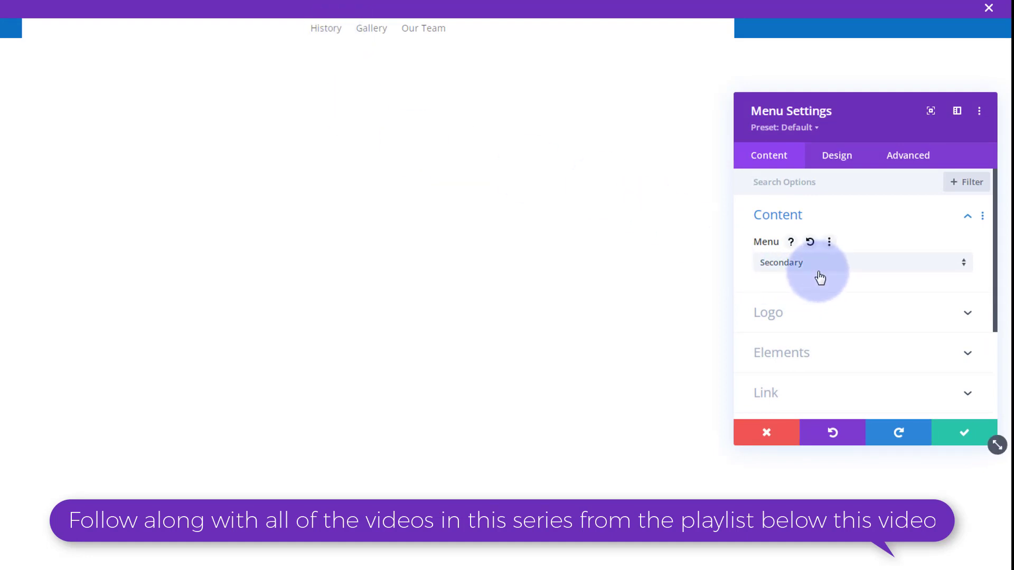
{"action": "scroll", "coordinate": [818, 276], "scroll_direction": "down", "scroll_amount": 3}
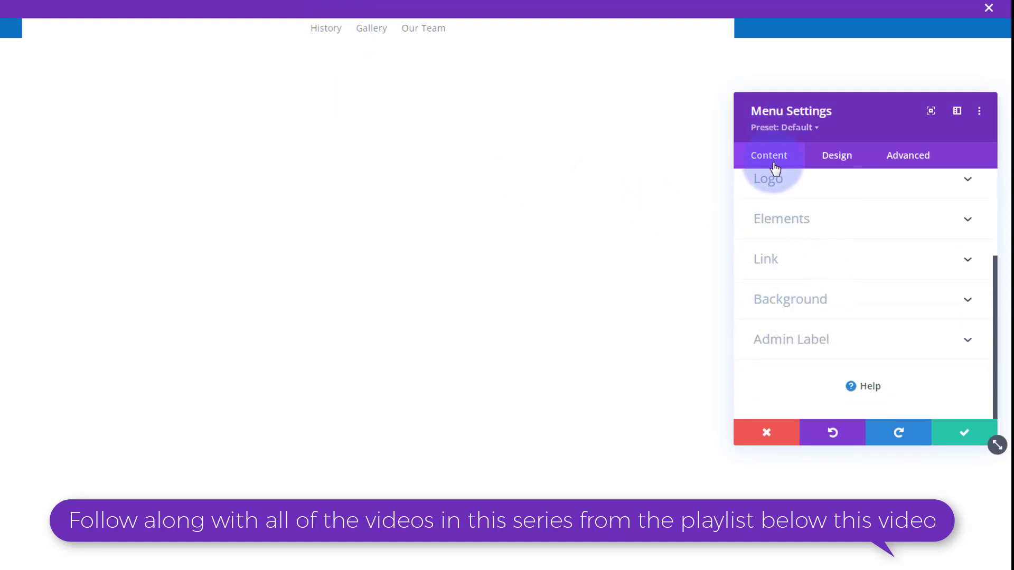
{"action": "left_click", "coordinate": [862, 301]}
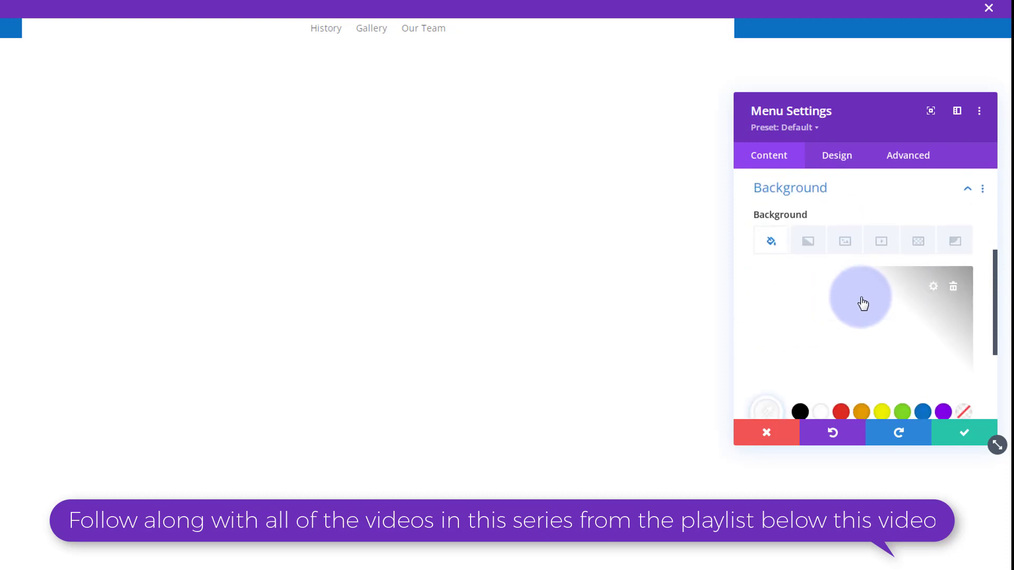
{"action": "left_click", "coordinate": [954, 288]}
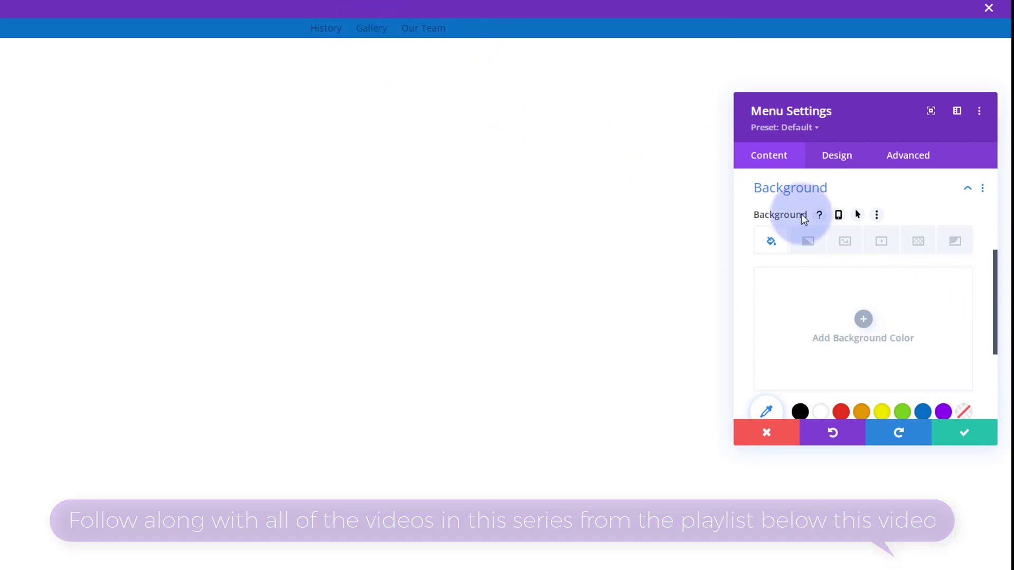
- Set the secondary menu's active link color and menu text color to white (#ffffff)
{"action": "left_click", "coordinate": [844, 159]}
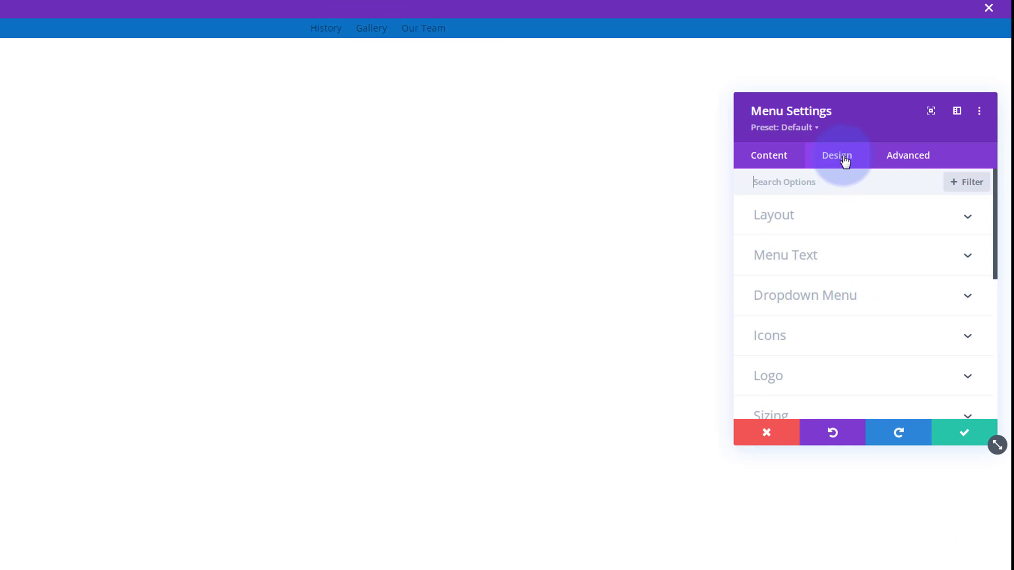
{"action": "left_click", "coordinate": [863, 257]}
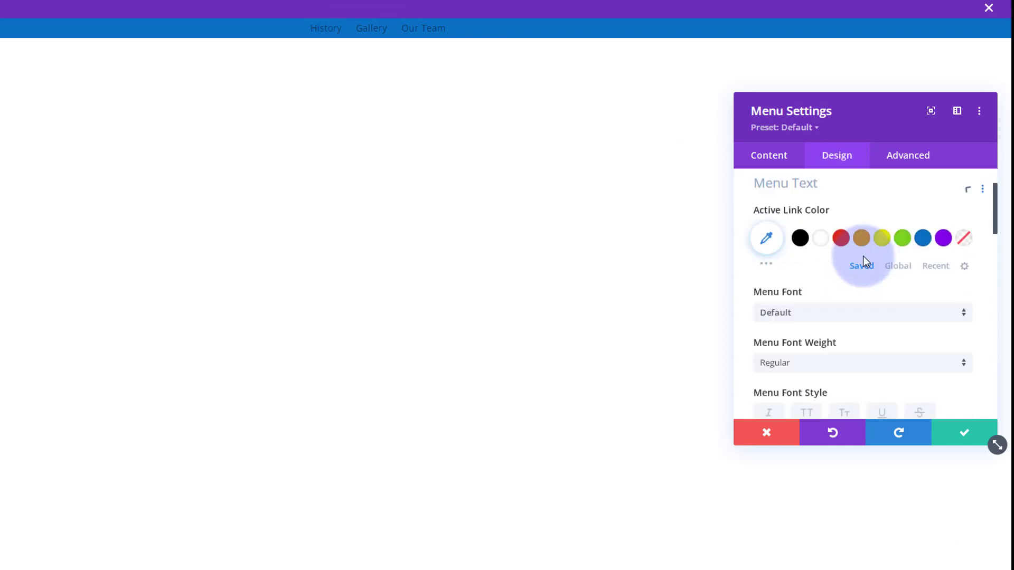
{"action": "left_click", "coordinate": [821, 245]}
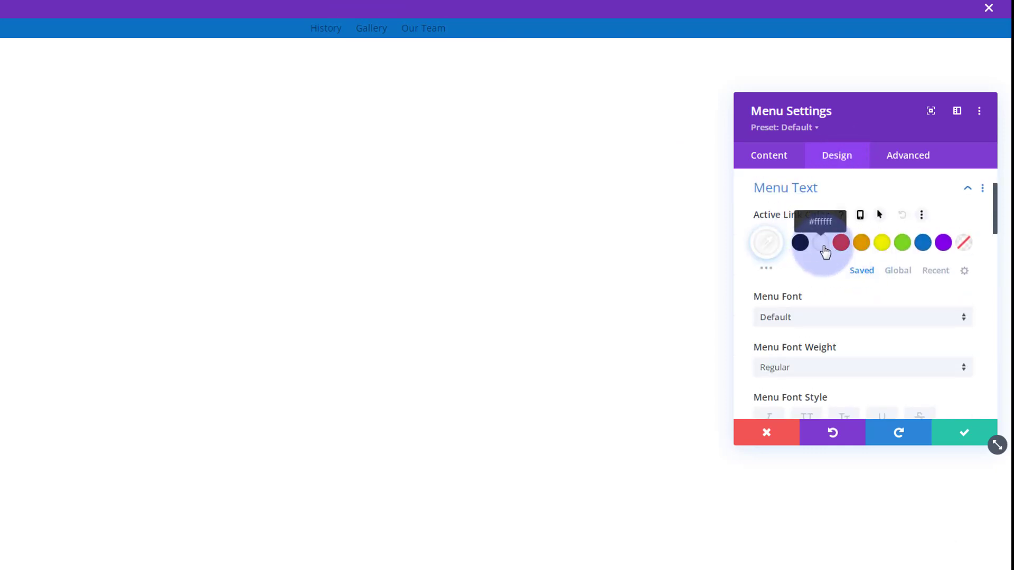
{"action": "scroll", "coordinate": [825, 248], "scroll_direction": "down", "scroll_amount": 4}
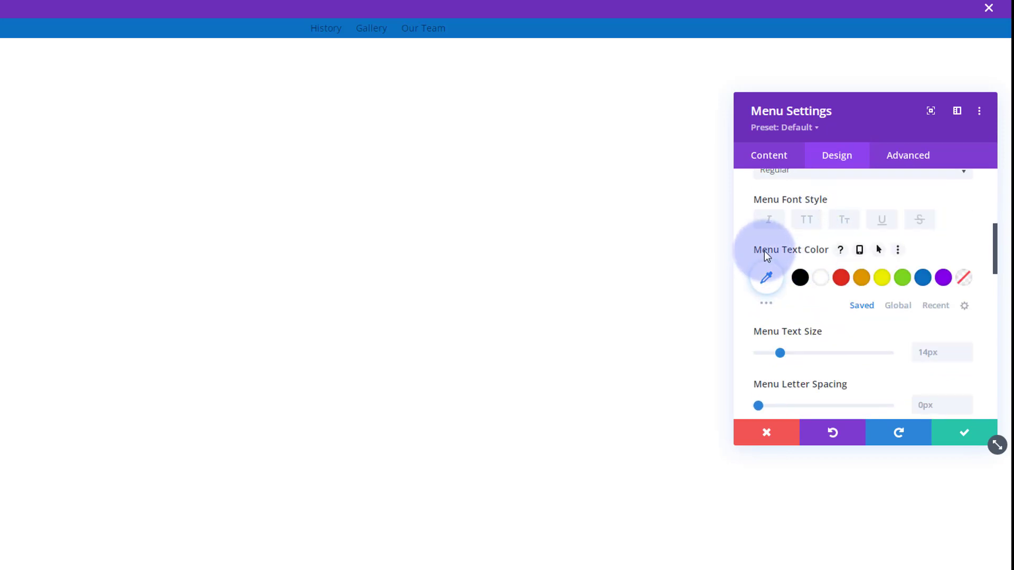
{"action": "left_click", "coordinate": [824, 279]}
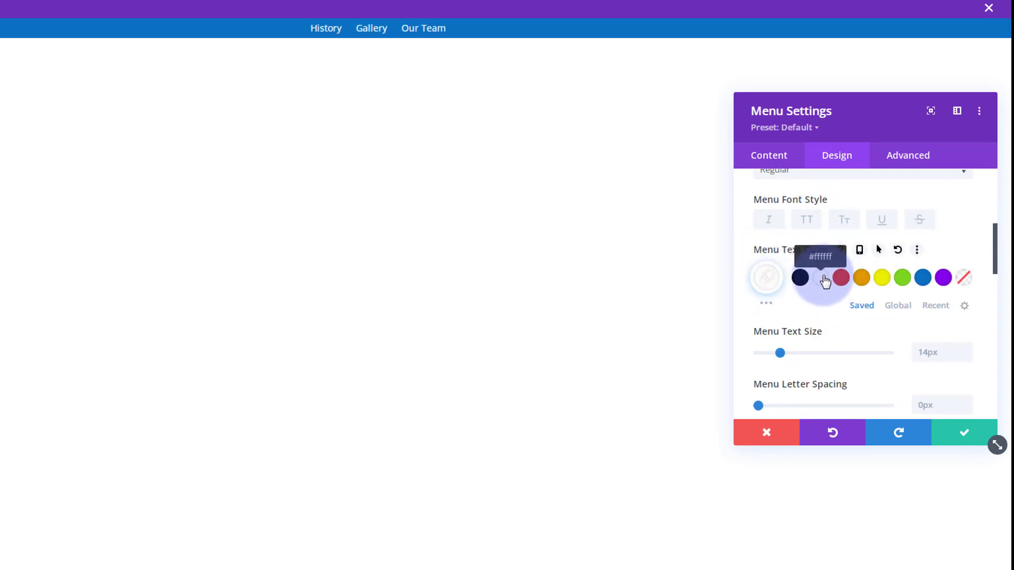
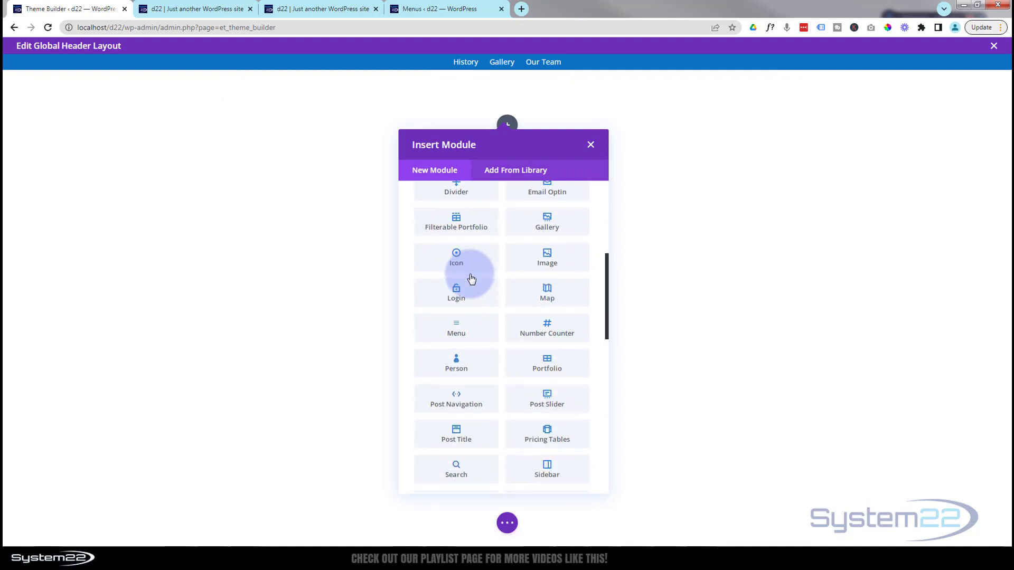
- Add a Menu module to the new row below the blue bar and keep Top as its menu
{"action": "left_click", "coordinate": [477, 330]}
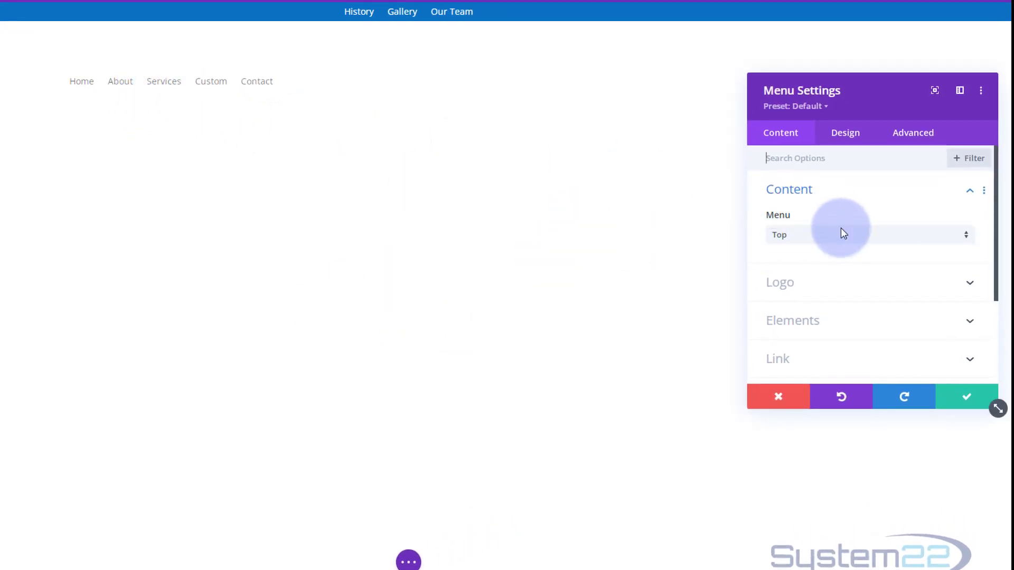
{"action": "left_click", "coordinate": [806, 242]}
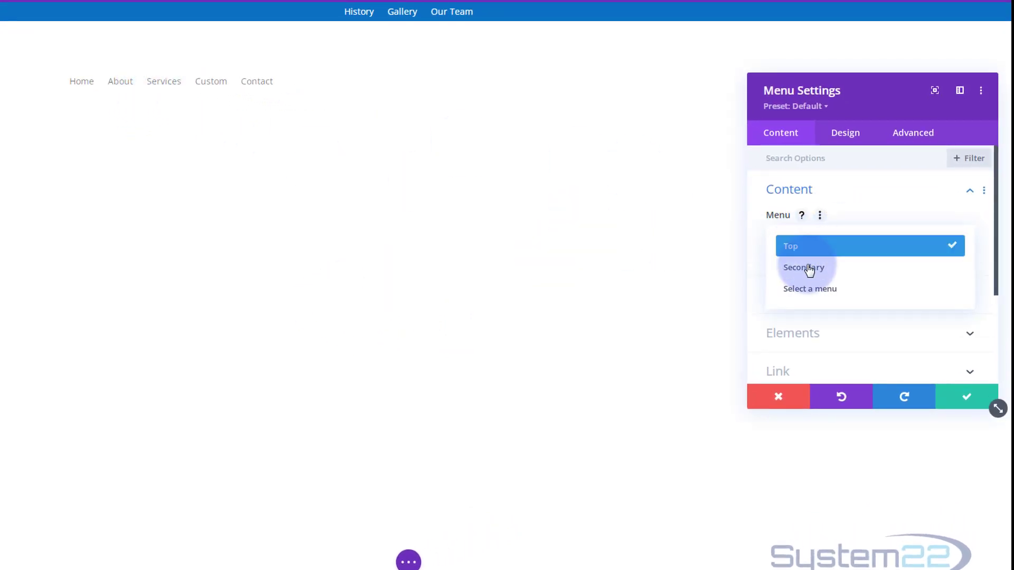
{"action": "left_click", "coordinate": [762, 233]}
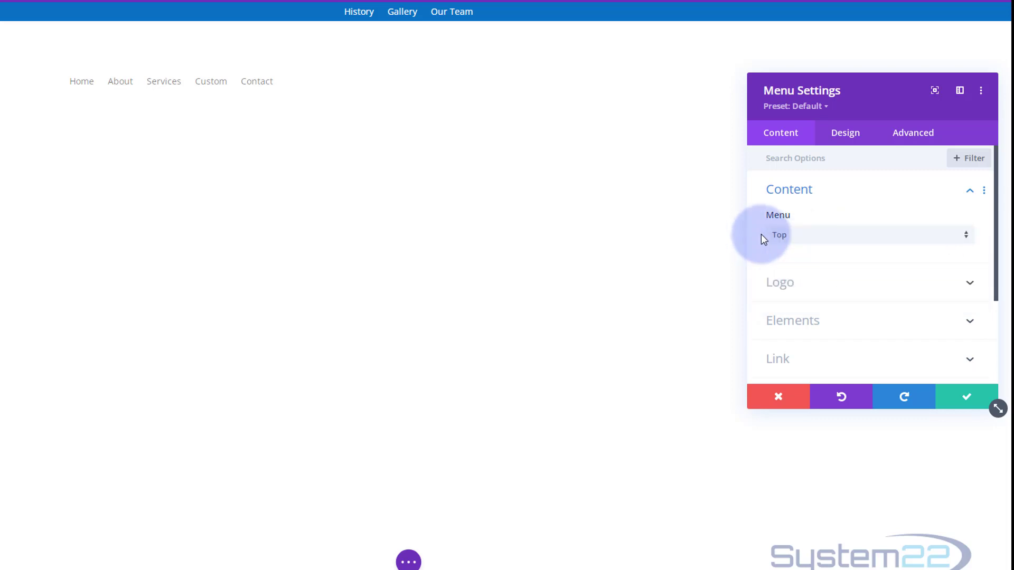
- Add the system22-ng-100.png image from the media library as the main Menu module's logo
{"action": "scroll", "coordinate": [840, 248], "scroll_direction": "down", "scroll_amount": 1}
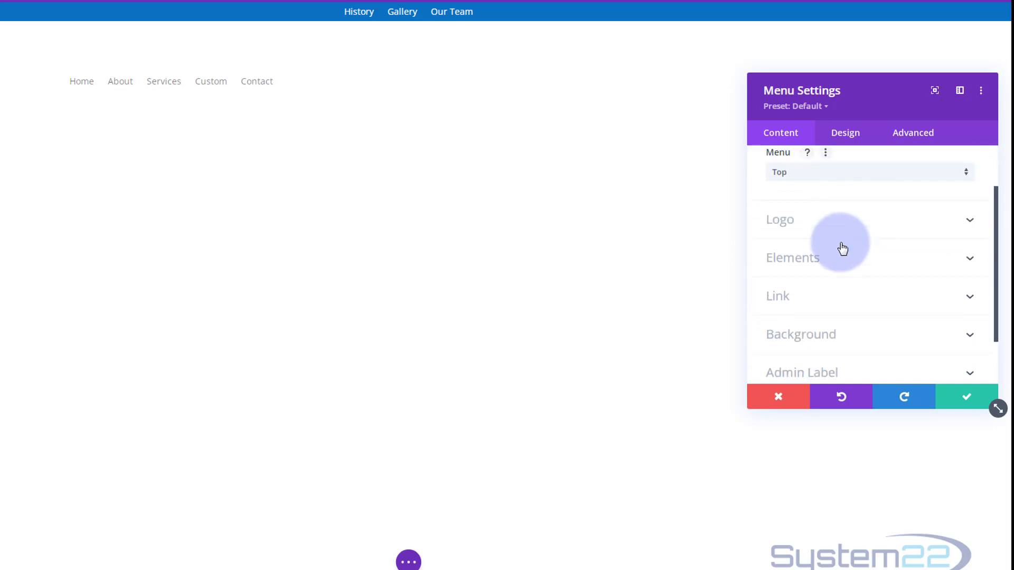
{"action": "left_click", "coordinate": [841, 229]}
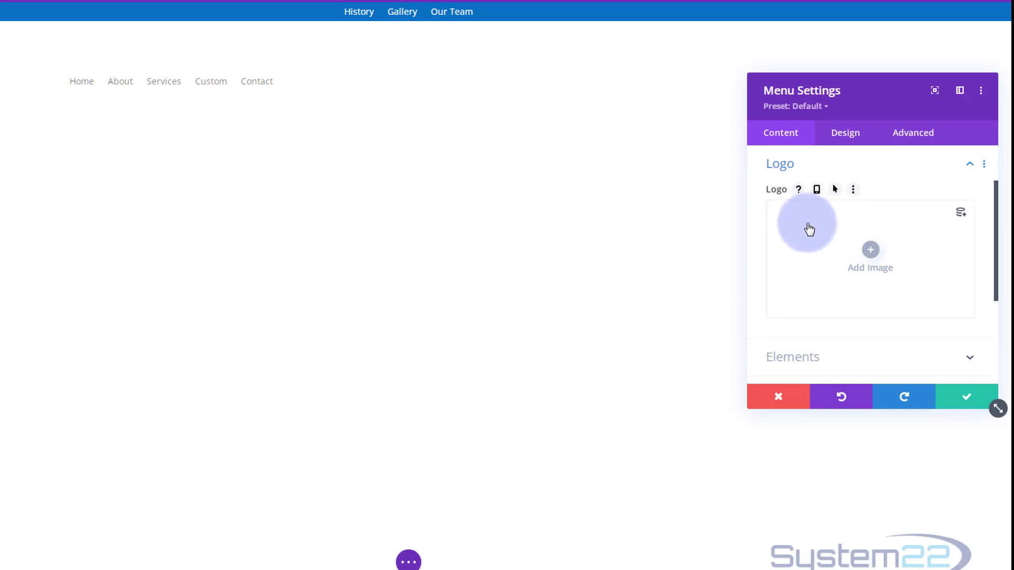
{"action": "left_click", "coordinate": [874, 252]}
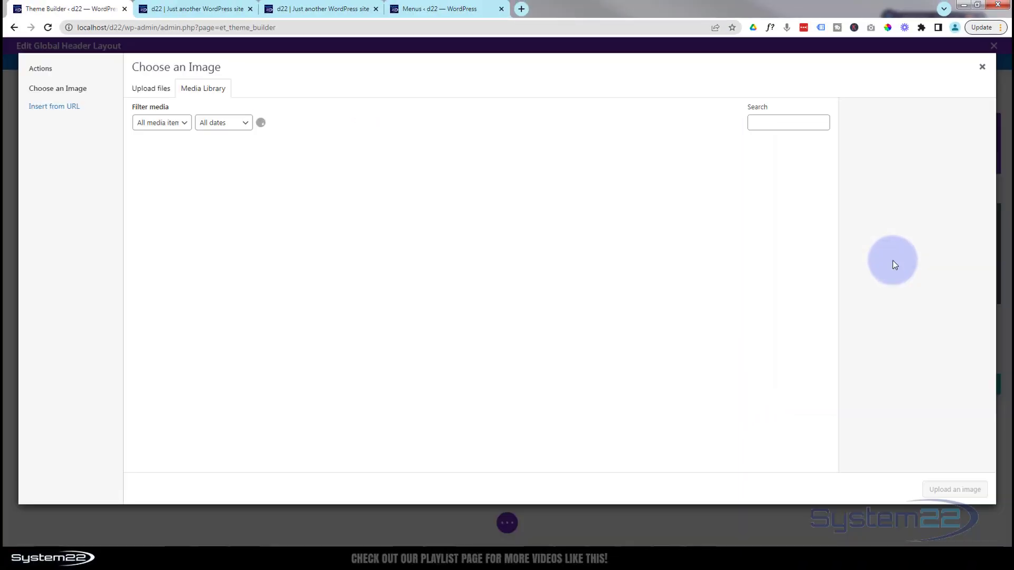
{"action": "scroll", "coordinate": [787, 276], "scroll_direction": "down", "scroll_amount": 2}
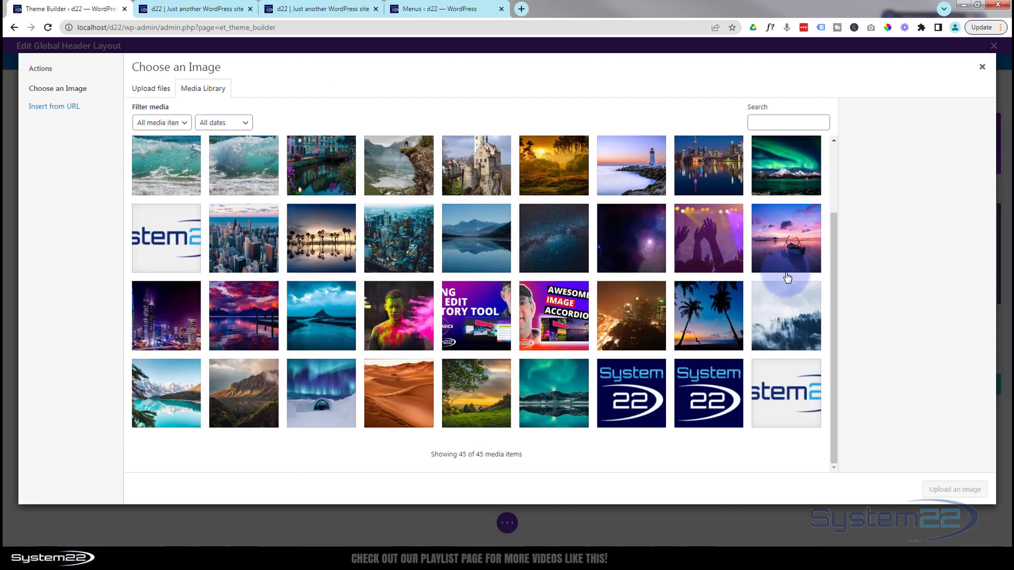
{"action": "left_click", "coordinate": [787, 399]}
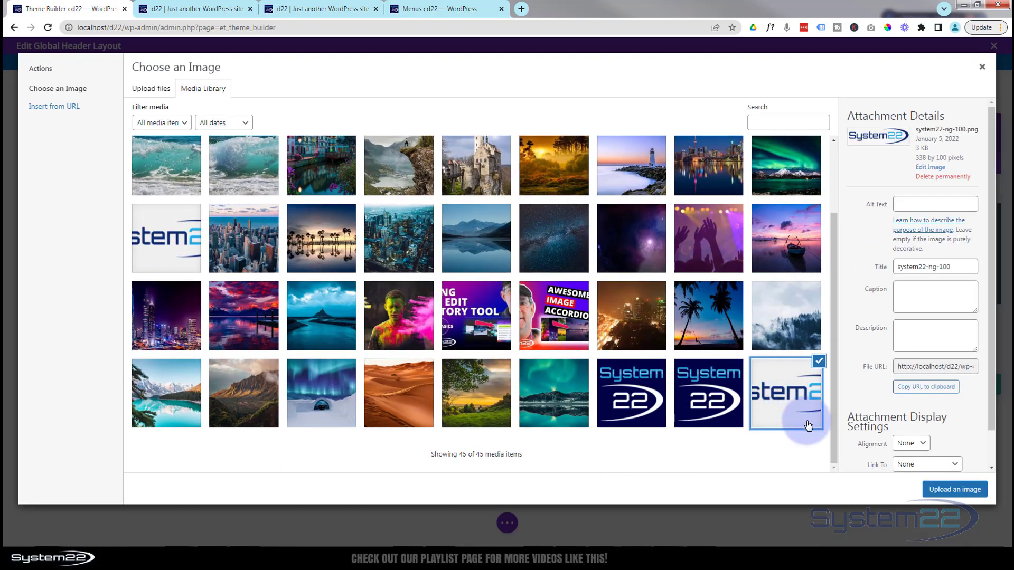
{"action": "left_click", "coordinate": [942, 492]}
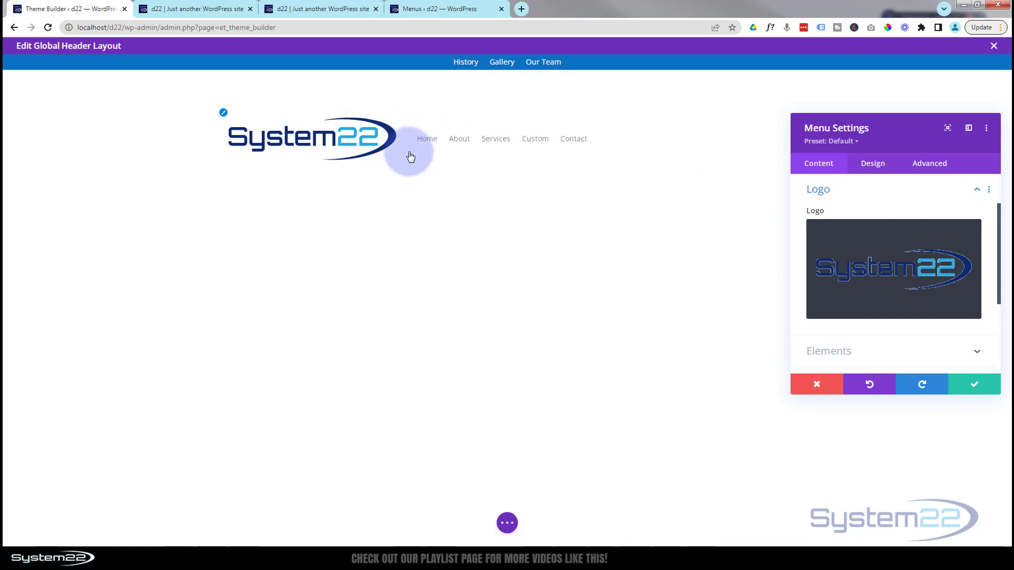
- Center the text alignment of the main menu's links
{"action": "left_click", "coordinate": [873, 166]}
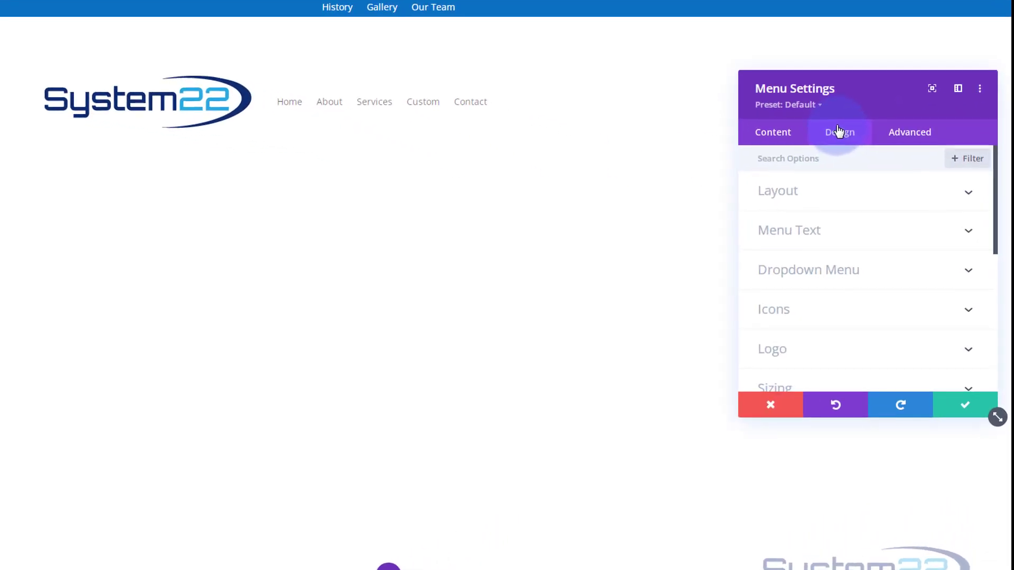
{"action": "left_click", "coordinate": [862, 234]}
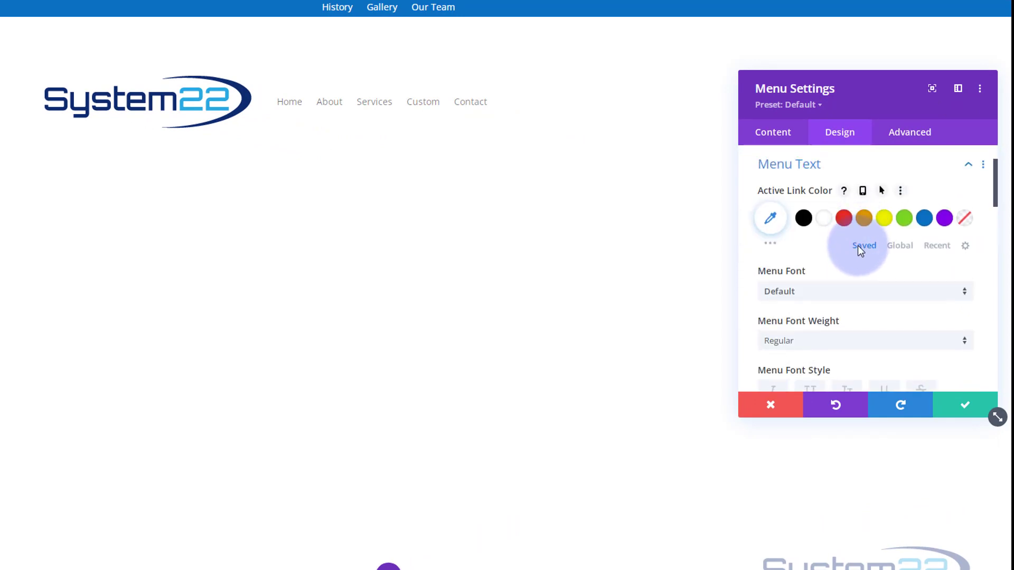
{"action": "scroll", "coordinate": [860, 248], "scroll_direction": "down", "scroll_amount": 7}
{"action": "scroll", "coordinate": [861, 248], "scroll_direction": "down", "scroll_amount": 5}
{"action": "left_click", "coordinate": [844, 222]}
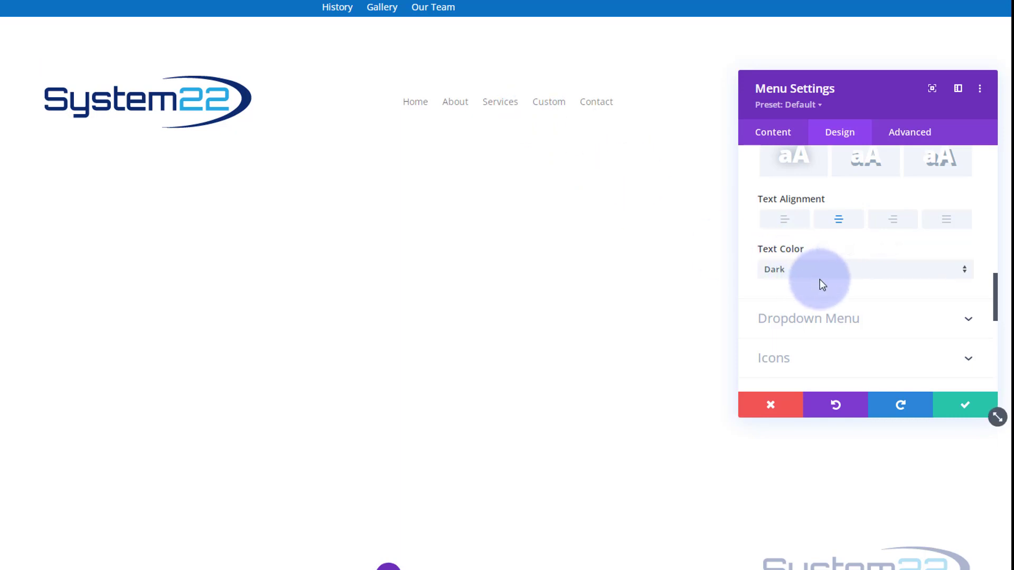
- Set the main menu's logo width to 250px on desktop and 200px on phone, and save the menu settings
{"action": "scroll", "coordinate": [824, 282], "scroll_direction": "down", "scroll_amount": 4}
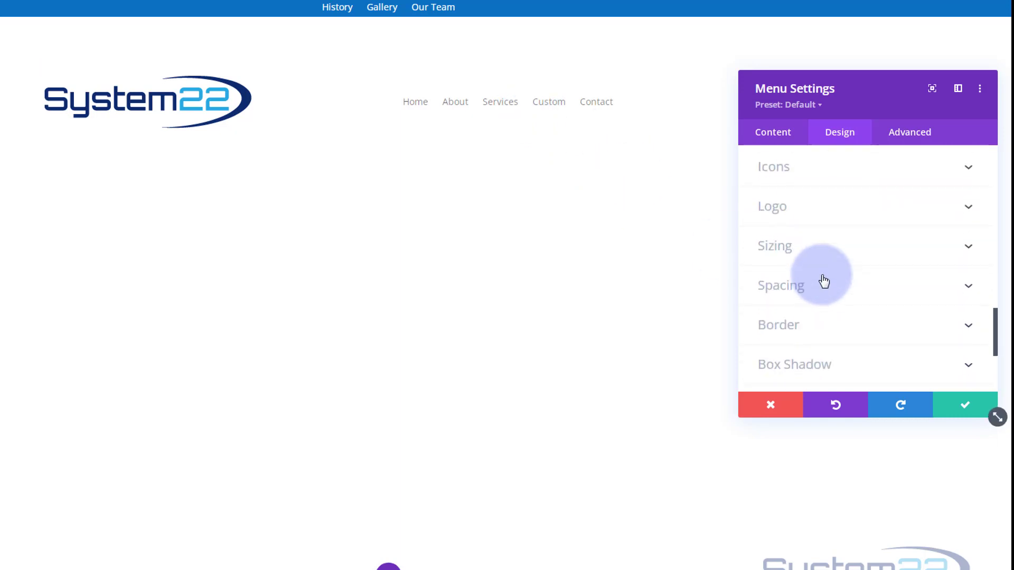
{"action": "left_click", "coordinate": [831, 251]}
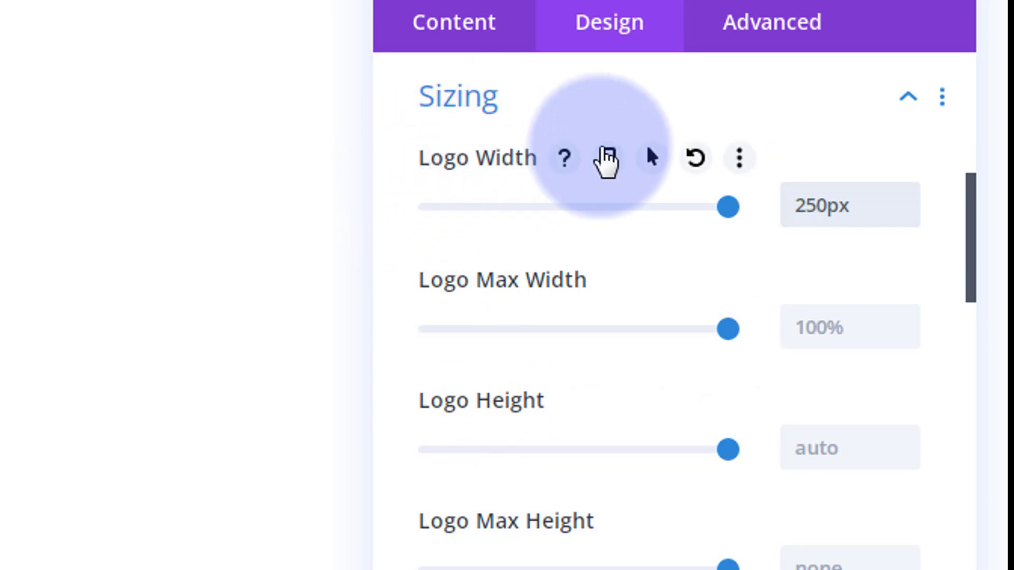
{"action": "left_click", "coordinate": [608, 159]}
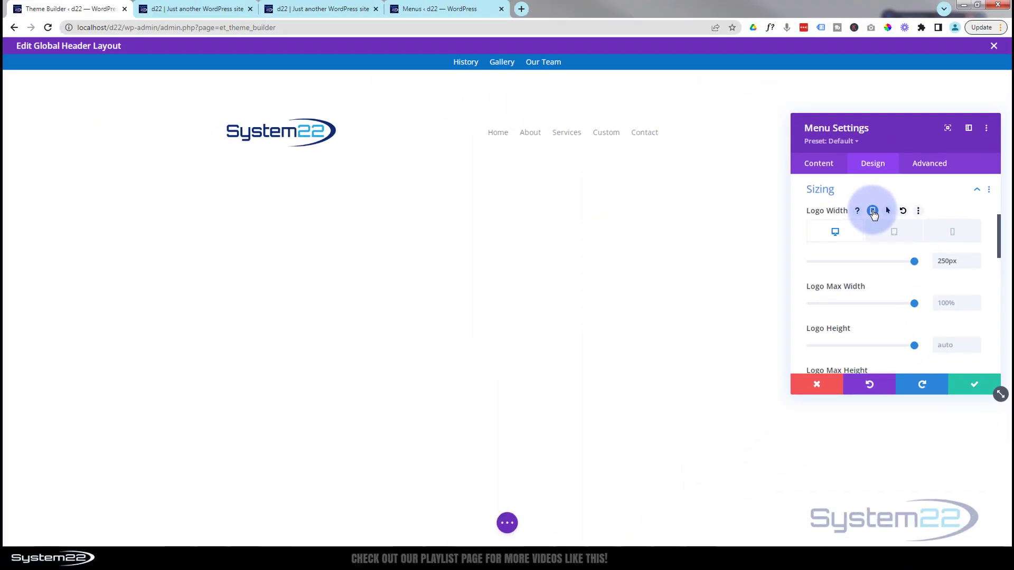
{"action": "left_click", "coordinate": [956, 233]}
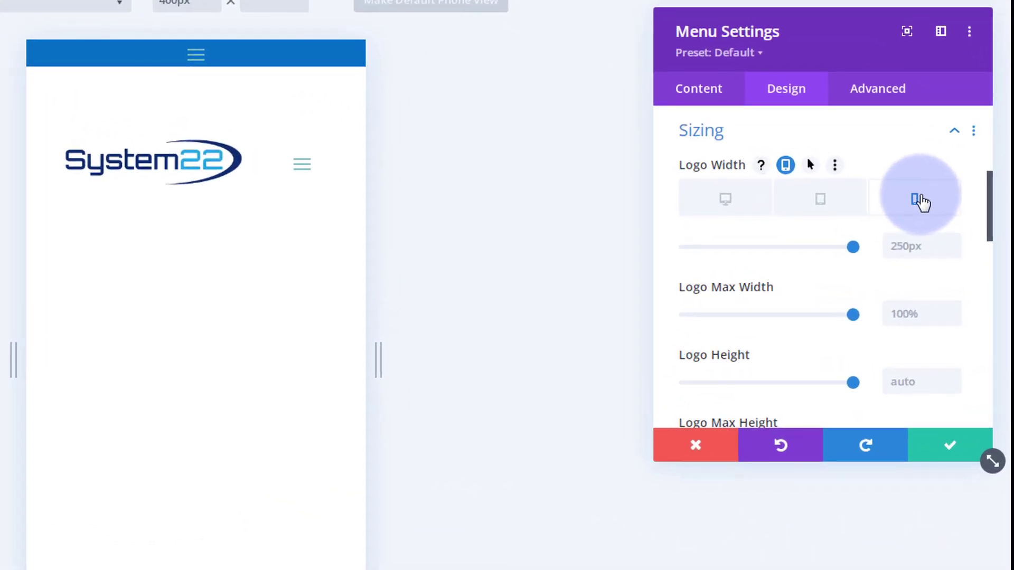
{"action": "double_click", "coordinate": [922, 239]}
{"action": "type", "text": "200"}
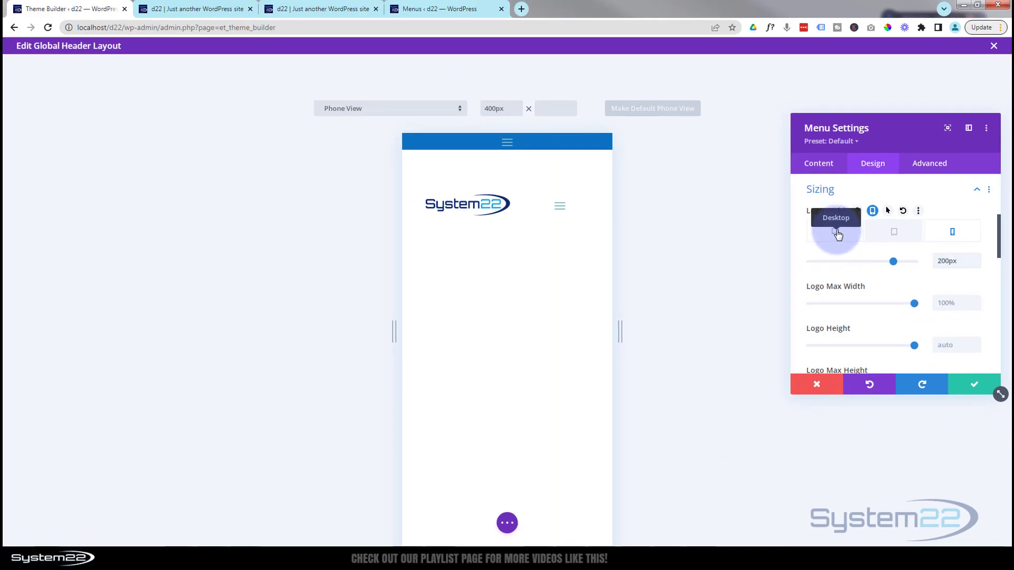
{"action": "left_click", "coordinate": [836, 233]}
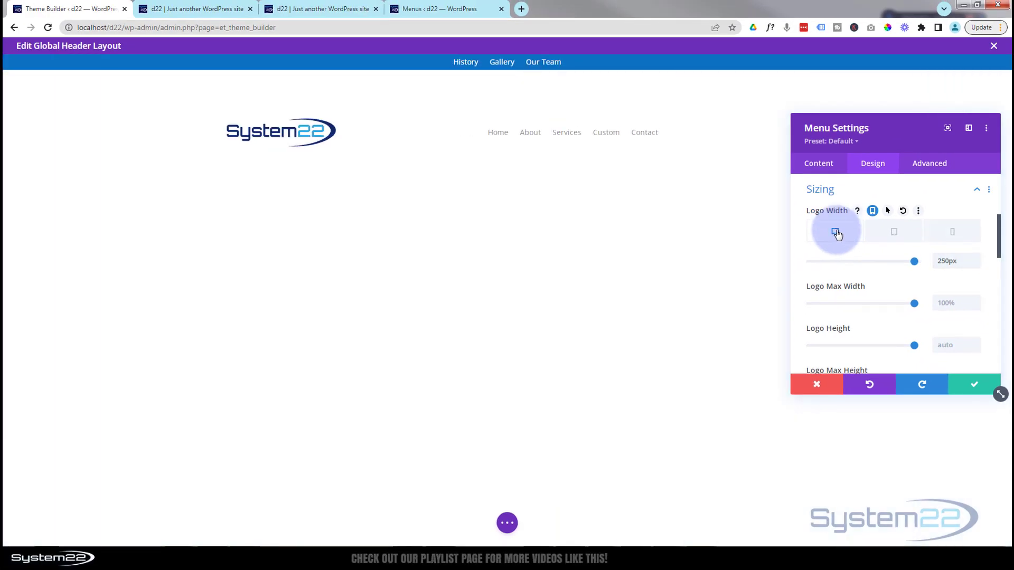
{"action": "left_click", "coordinate": [980, 387]}
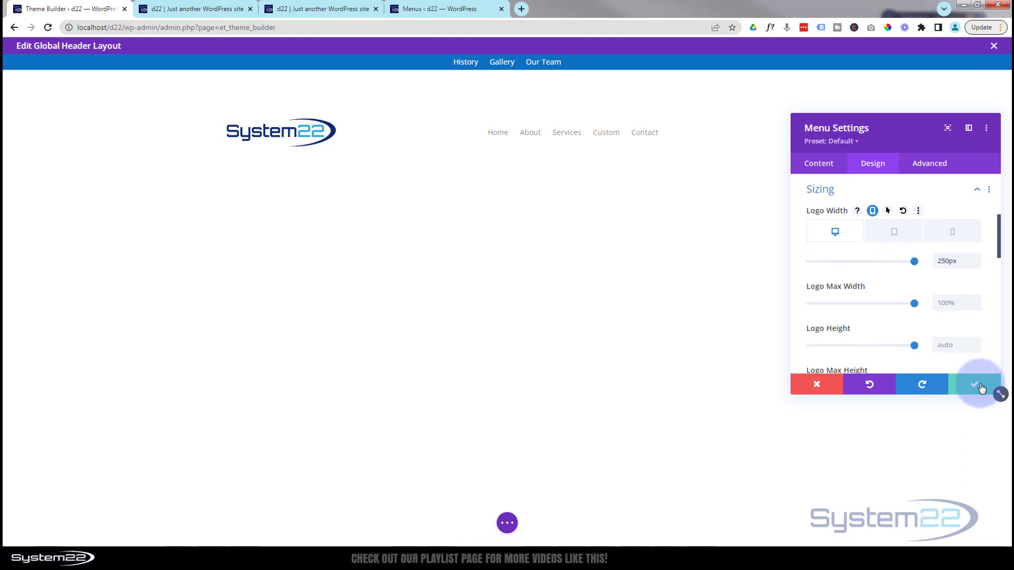
{"action": "left_click", "coordinate": [980, 387]}
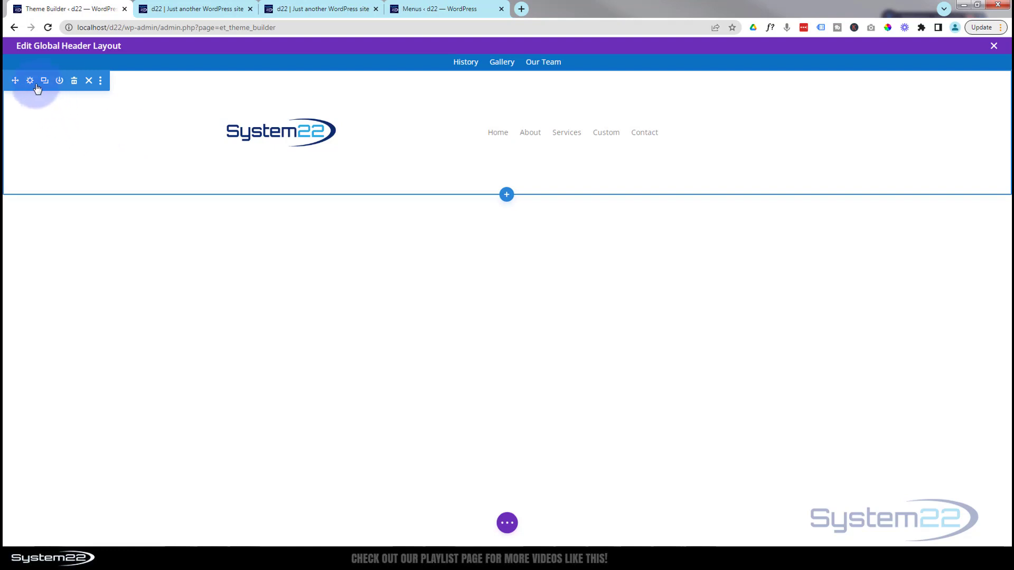
- Set the top and bottom padding of the section holding the main menu to 0px
{"action": "left_click", "coordinate": [30, 81]}
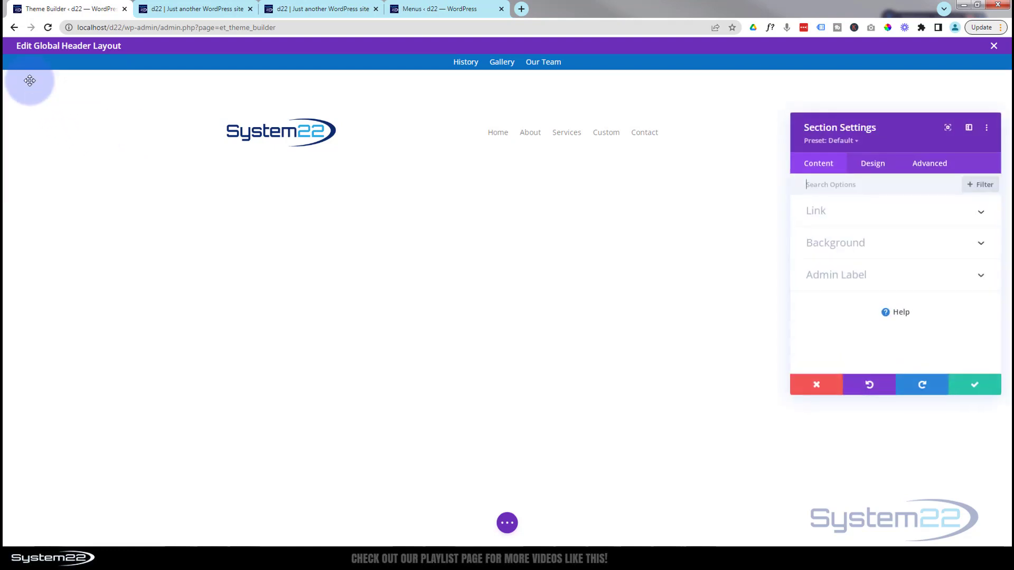
{"action": "left_click", "coordinate": [872, 164]}
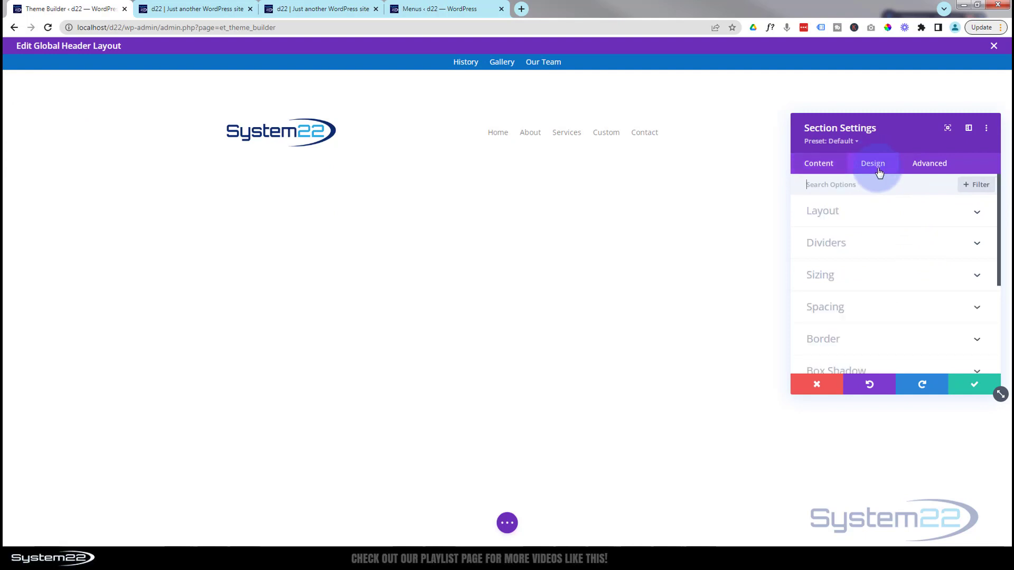
{"action": "left_click", "coordinate": [881, 305]}
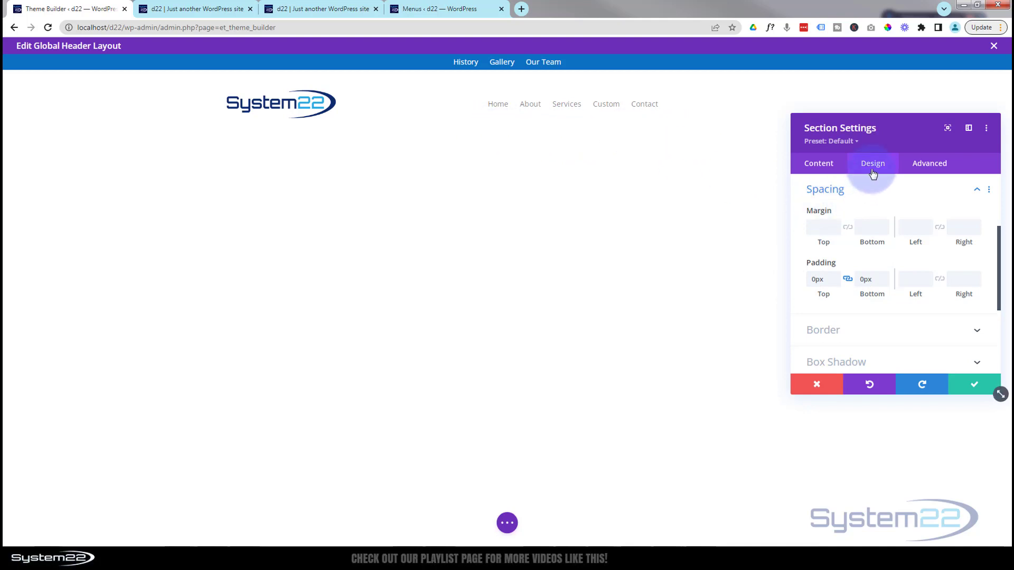
{"action": "left_click", "coordinate": [877, 191]}
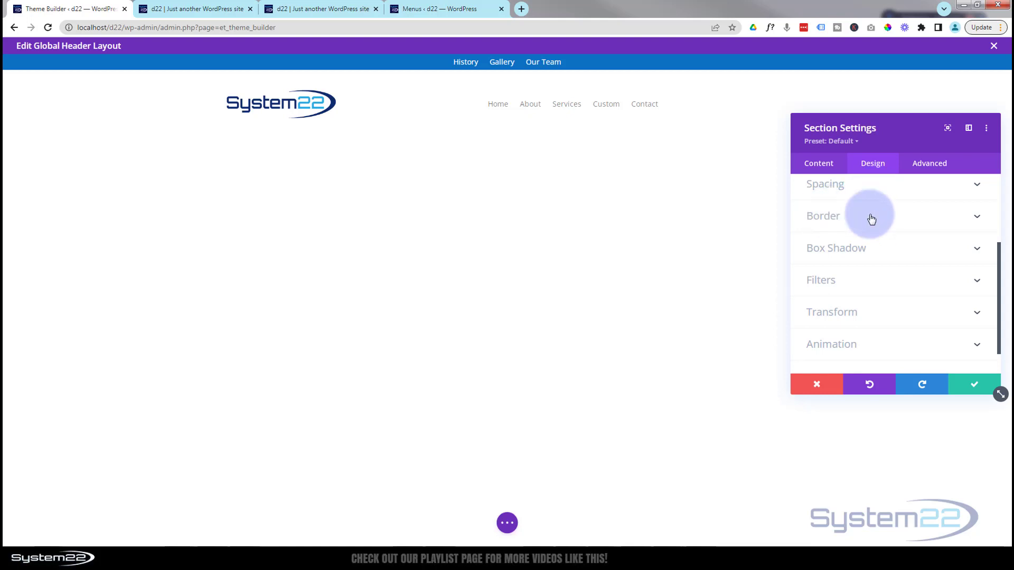
- Give the main menu's section a bottom border 1px wide
{"action": "left_click", "coordinate": [872, 219]}
{"action": "scroll", "coordinate": [864, 244], "scroll_direction": "down", "scroll_amount": 1}
{"action": "scroll", "coordinate": [859, 235], "scroll_direction": "up", "scroll_amount": 1}
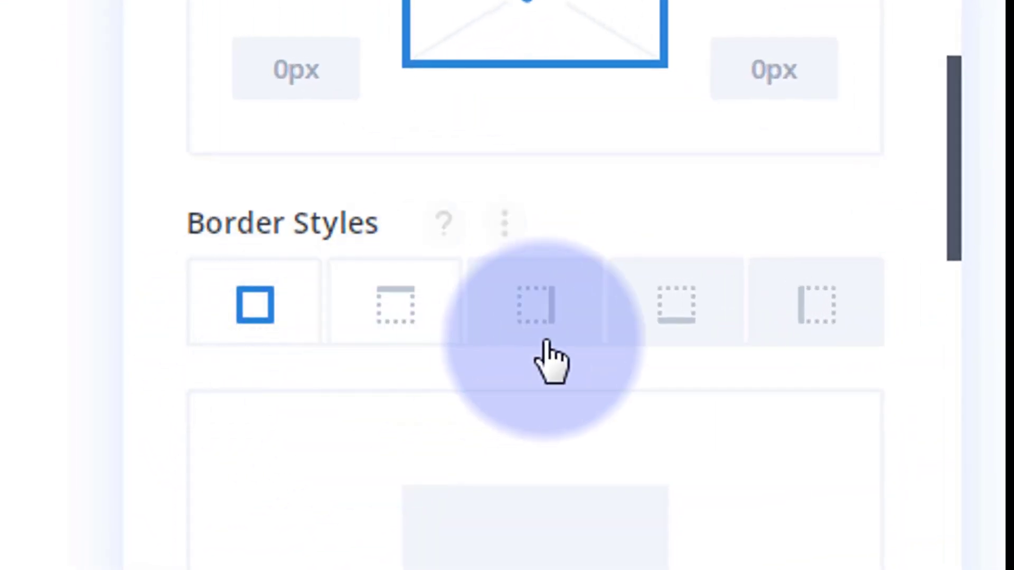
{"action": "left_click", "coordinate": [691, 317]}
{"action": "scroll", "coordinate": [923, 299], "scroll_direction": "down", "scroll_amount": 2}
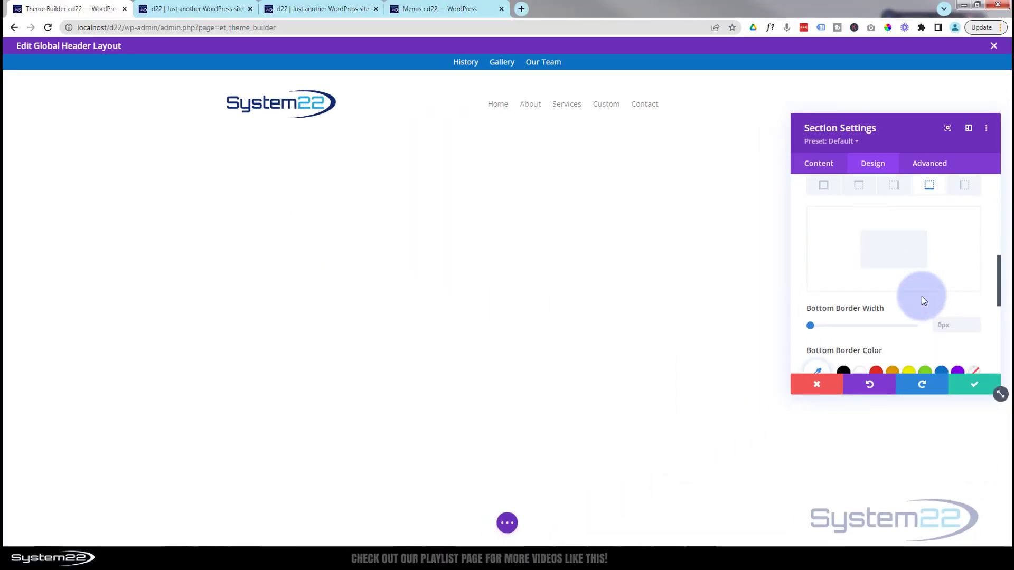
{"action": "left_click", "coordinate": [977, 273]}
{"action": "key", "text": "Up"}
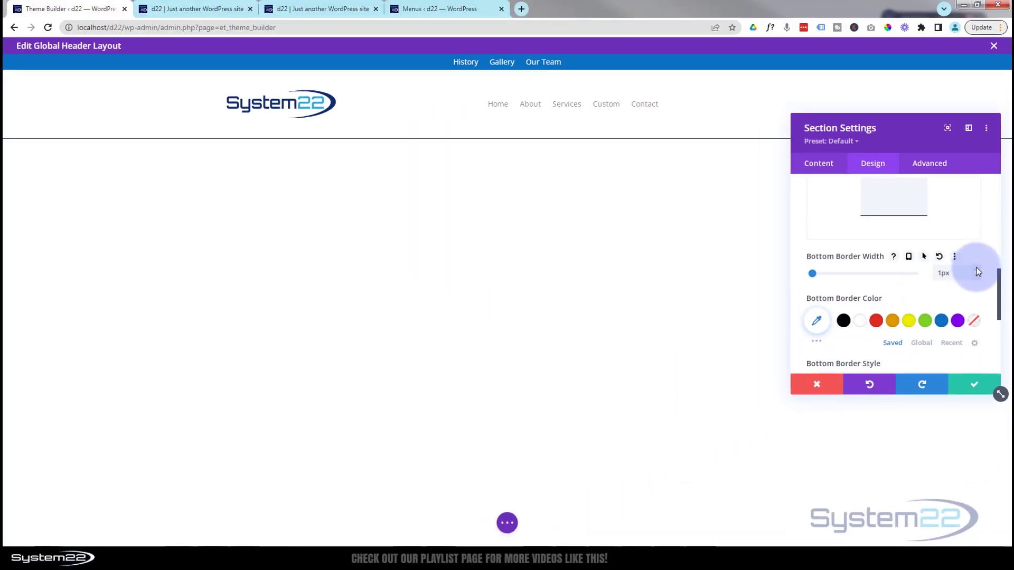
- Color the section's bottom border black at low opacity, rgba(0,0,0,0.17), and save the section settings
{"action": "scroll", "coordinate": [840, 293], "scroll_direction": "down", "scroll_amount": 1}
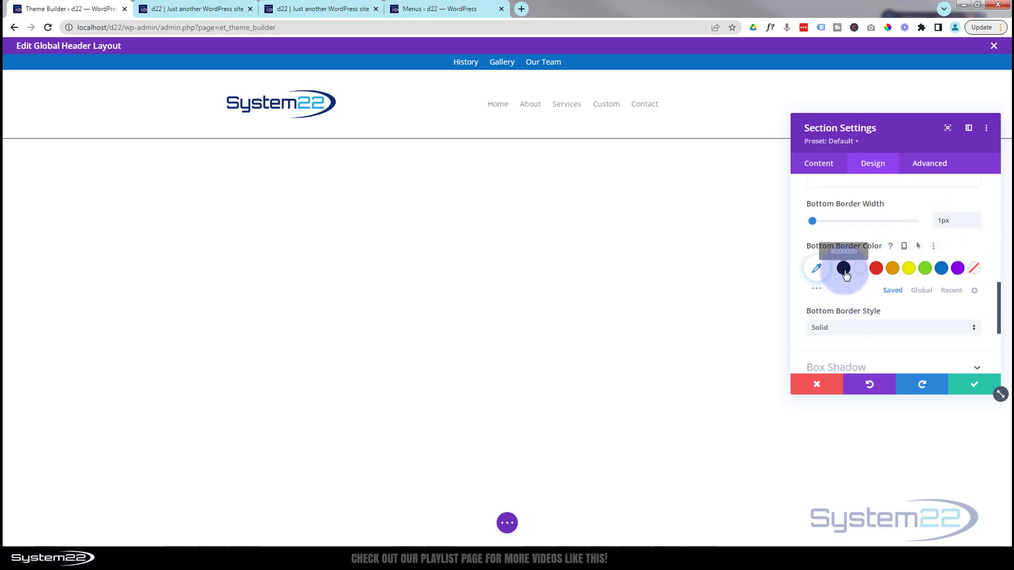
{"action": "left_click", "coordinate": [844, 268]}
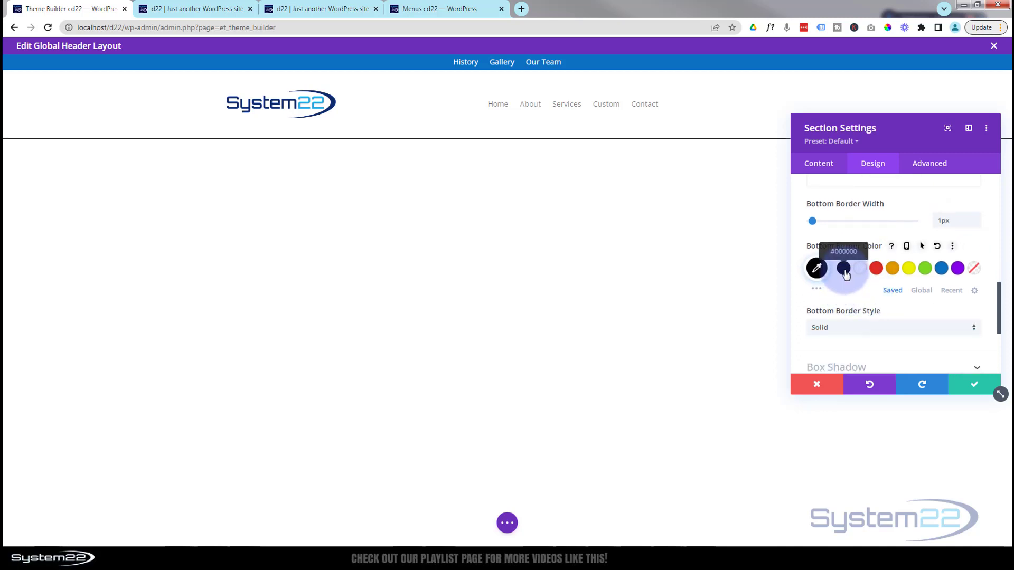
{"action": "left_click", "coordinate": [817, 268]}
{"action": "scroll", "coordinate": [863, 305], "scroll_direction": "down", "scroll_amount": 1}
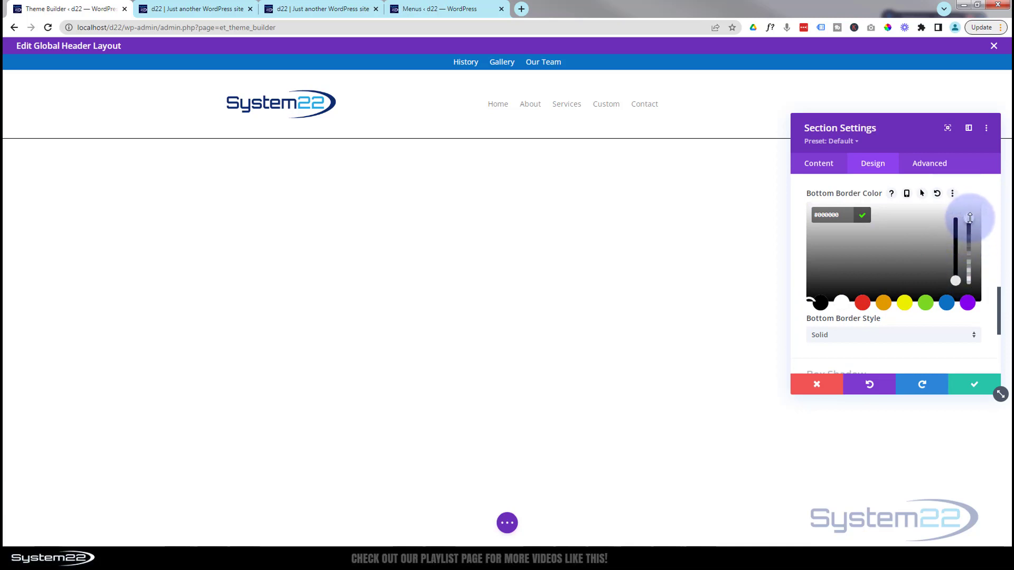
{"action": "left_click_drag", "start_coordinate": [970, 218], "coordinate": [971, 276]}
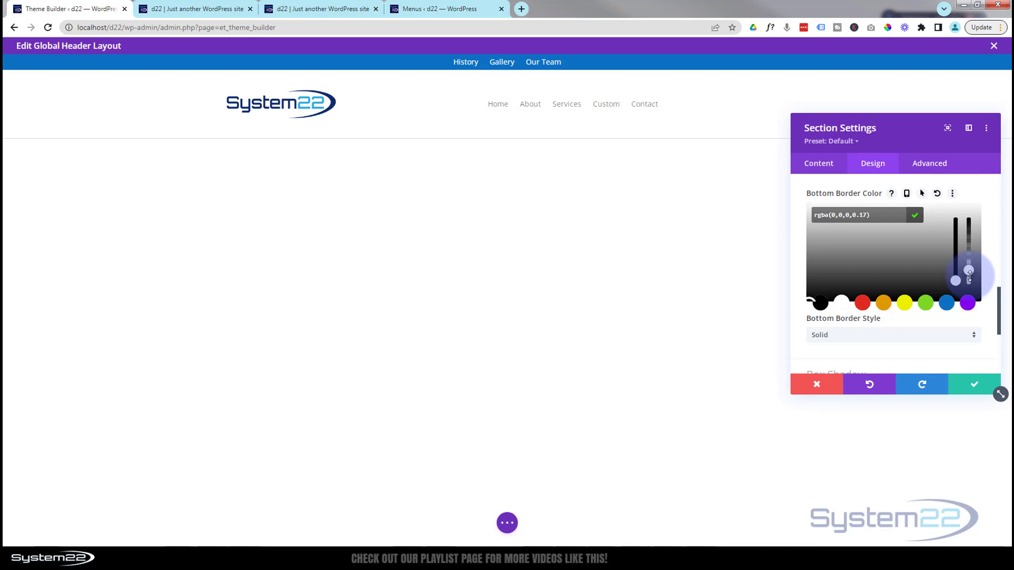
{"action": "left_click", "coordinate": [975, 384]}
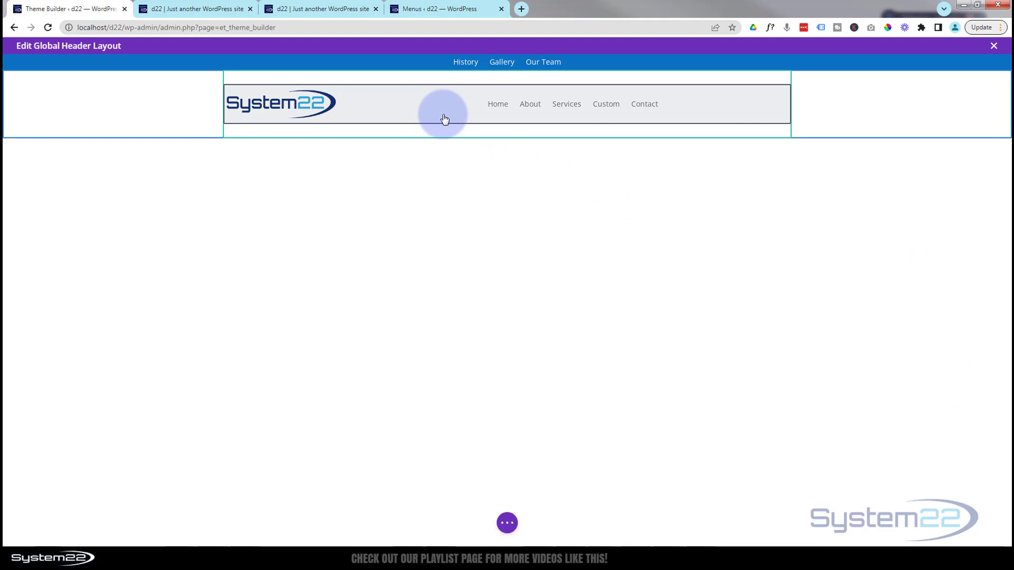
- Set linked top and bottom padding of 10px on the row holding the main menu
{"action": "mouse_move", "coordinate": [426, 116]}
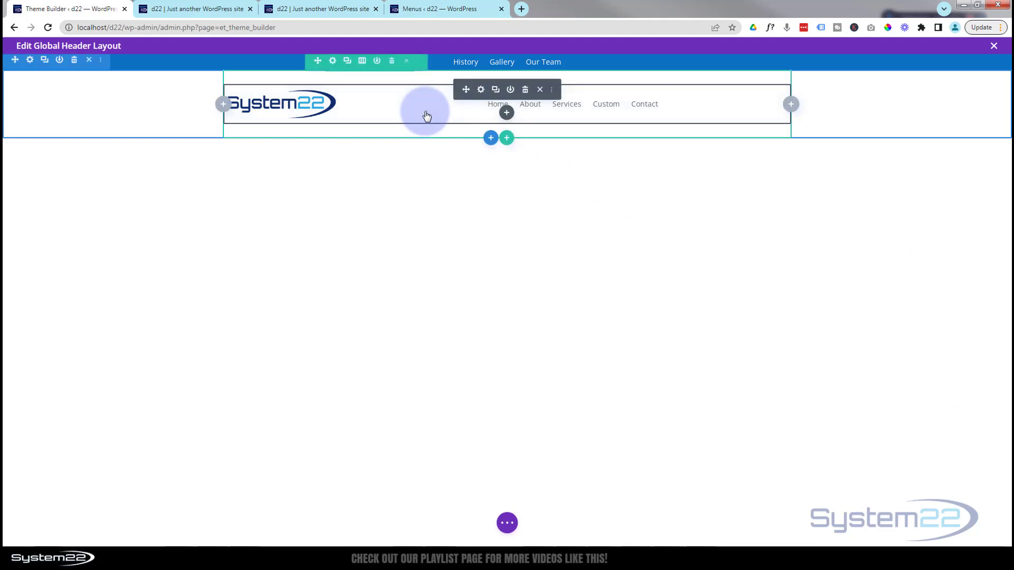
{"action": "left_click", "coordinate": [333, 63]}
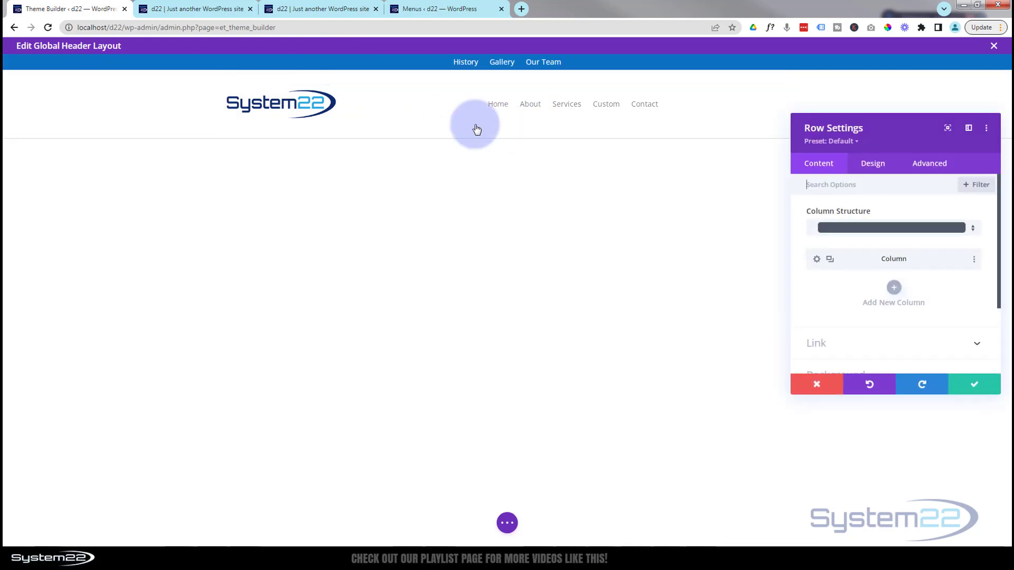
{"action": "left_click", "coordinate": [871, 164]}
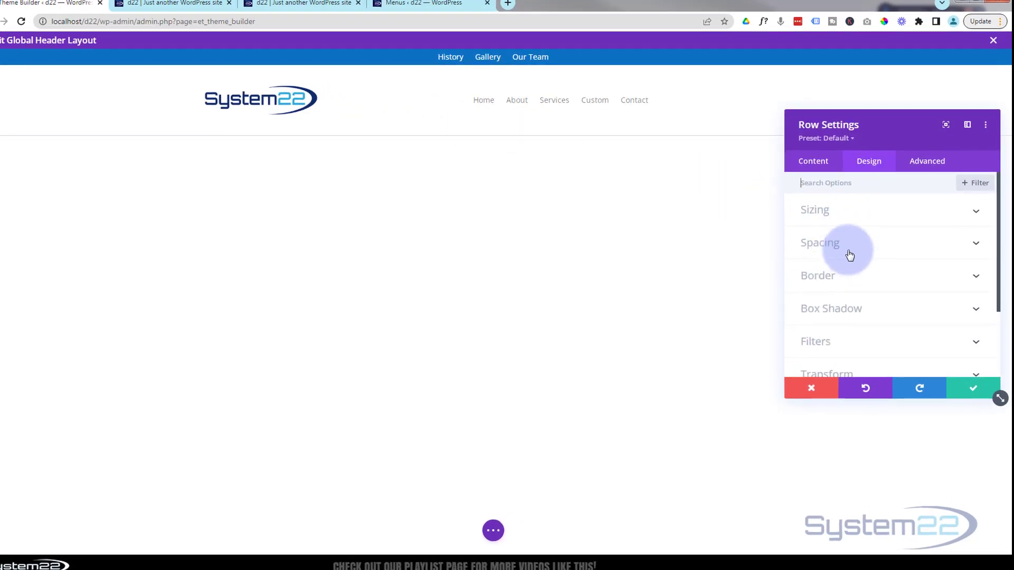
{"action": "left_click", "coordinate": [838, 244]}
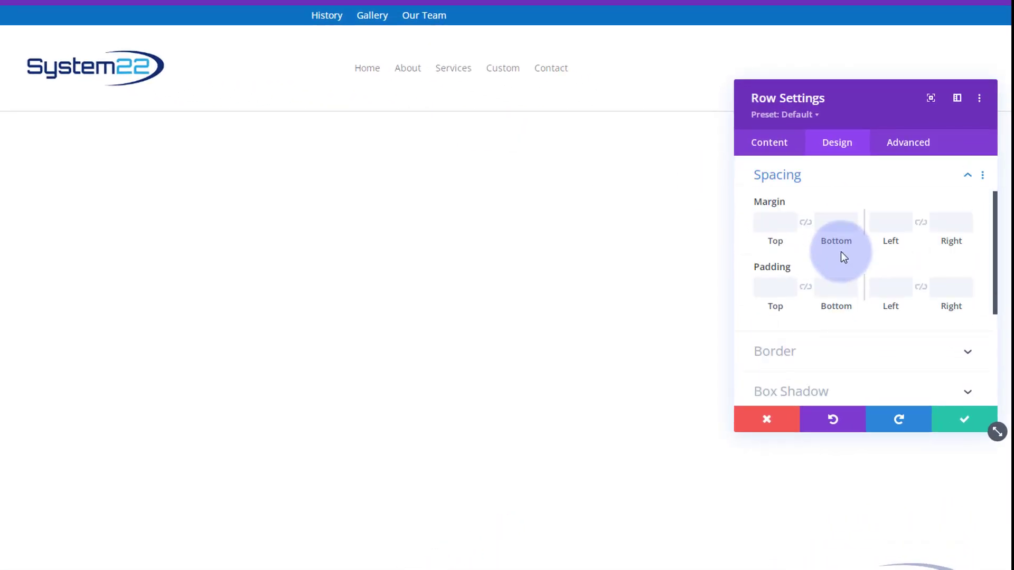
{"action": "left_click", "coordinate": [772, 288]}
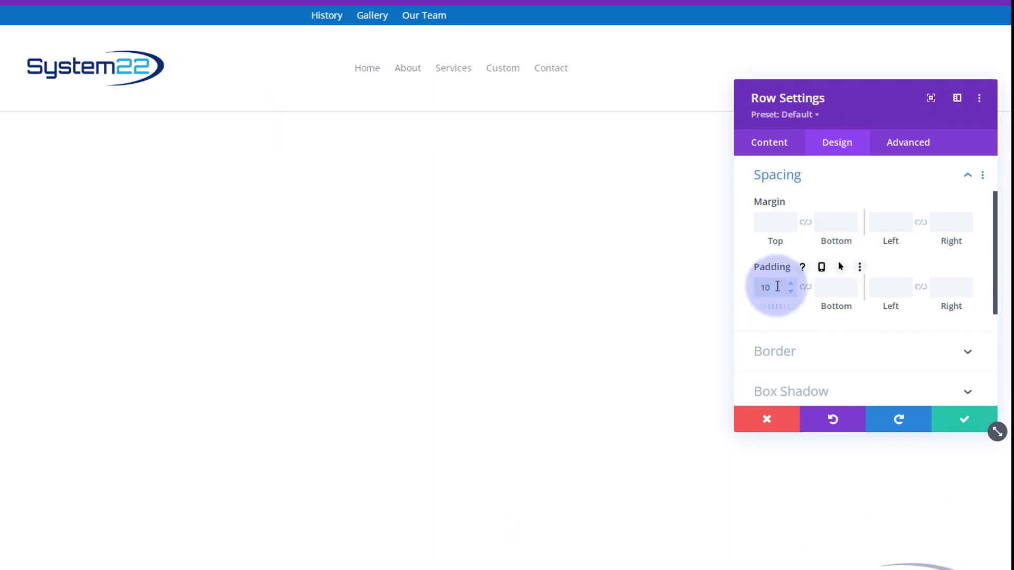
{"action": "left_click", "coordinate": [805, 288]}
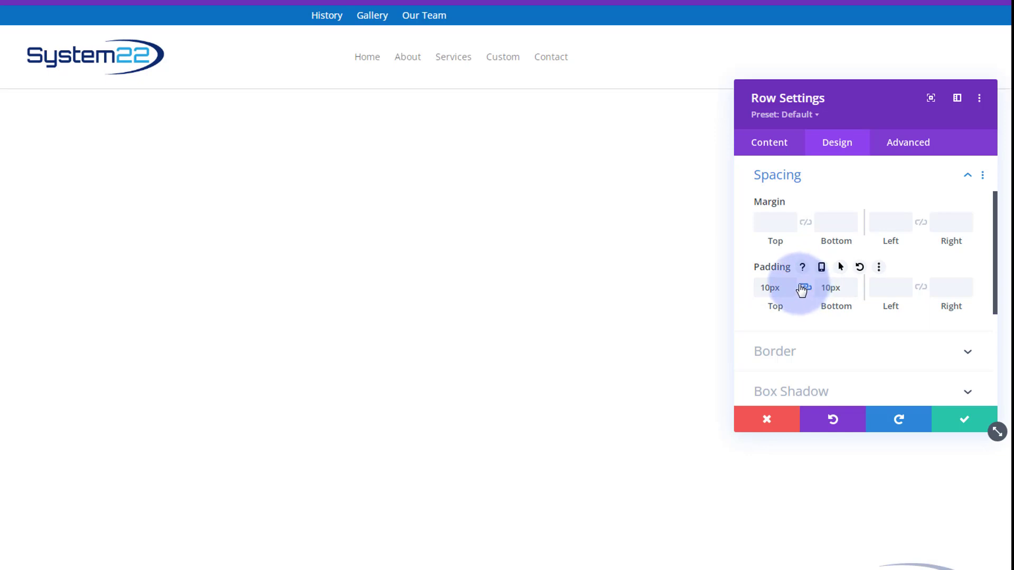
- Set the main menu row's linked top and bottom padding to 5px and save the header layout and Theme Builder changes
{"action": "left_click_drag", "start_coordinate": [762, 288], "coordinate": [768, 288]}
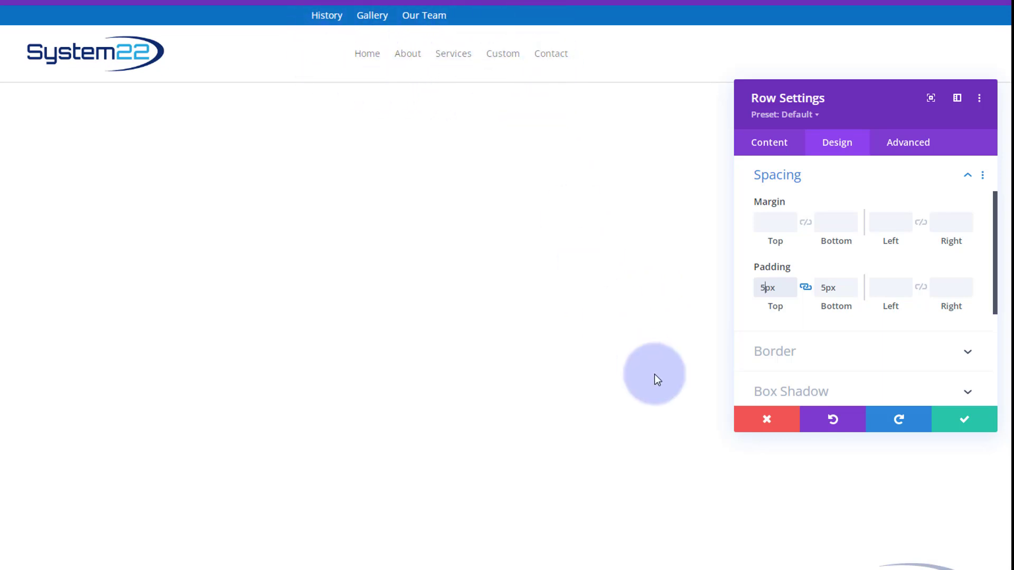
{"action": "left_click", "coordinate": [967, 421]}
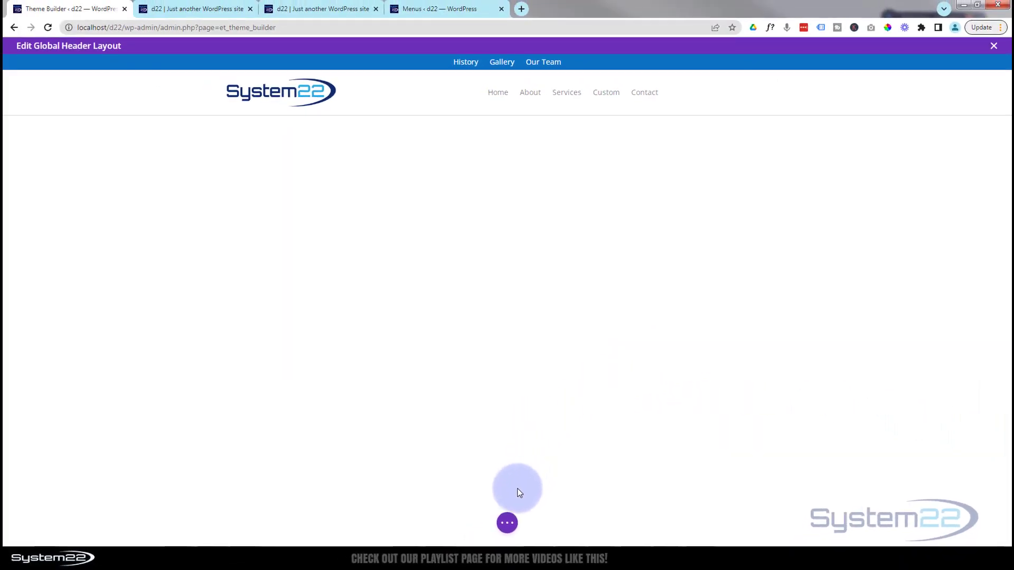
{"action": "left_click", "coordinate": [507, 524]}
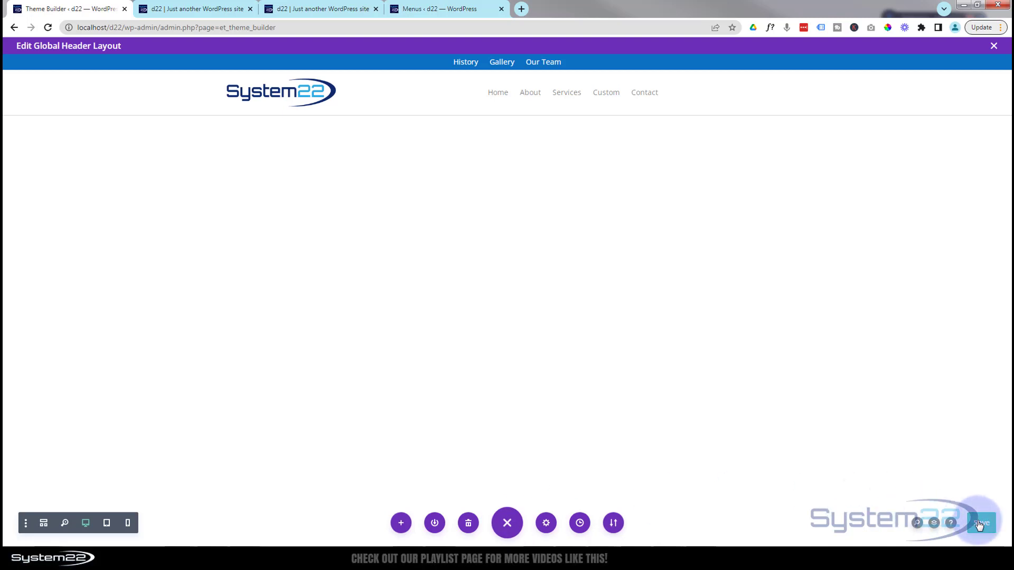
{"action": "left_click", "coordinate": [994, 47]}
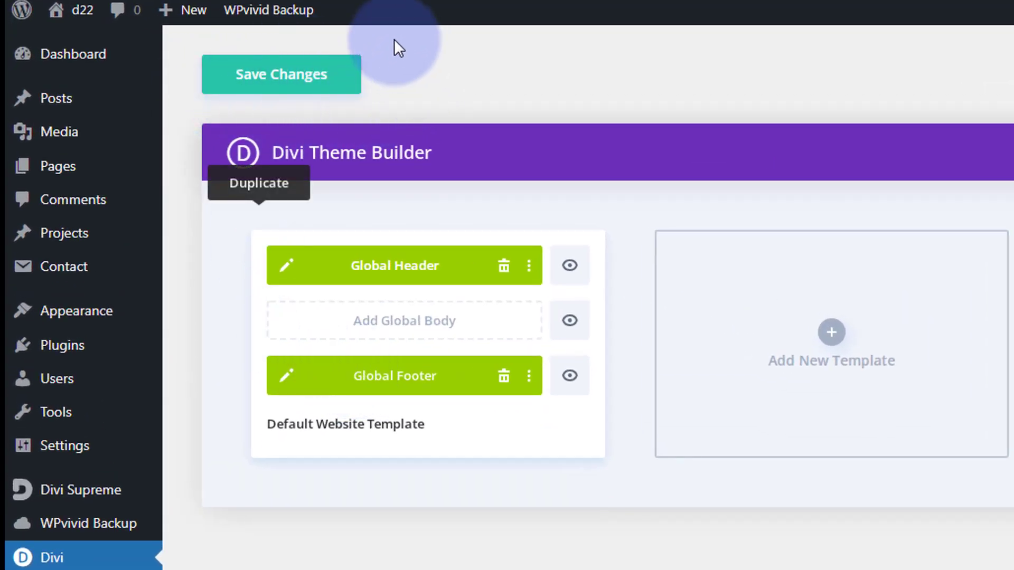
{"action": "left_click", "coordinate": [278, 79]}
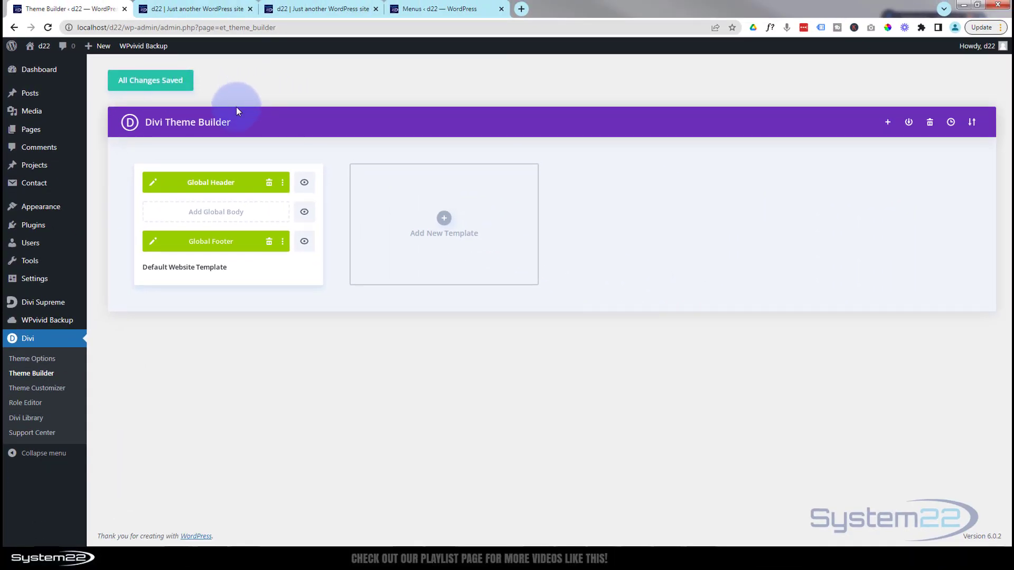
- Check the new header on the live front page, including both collapsed menus in an iPhone 12 Pro mobile view
{"action": "left_click", "coordinate": [206, 11]}
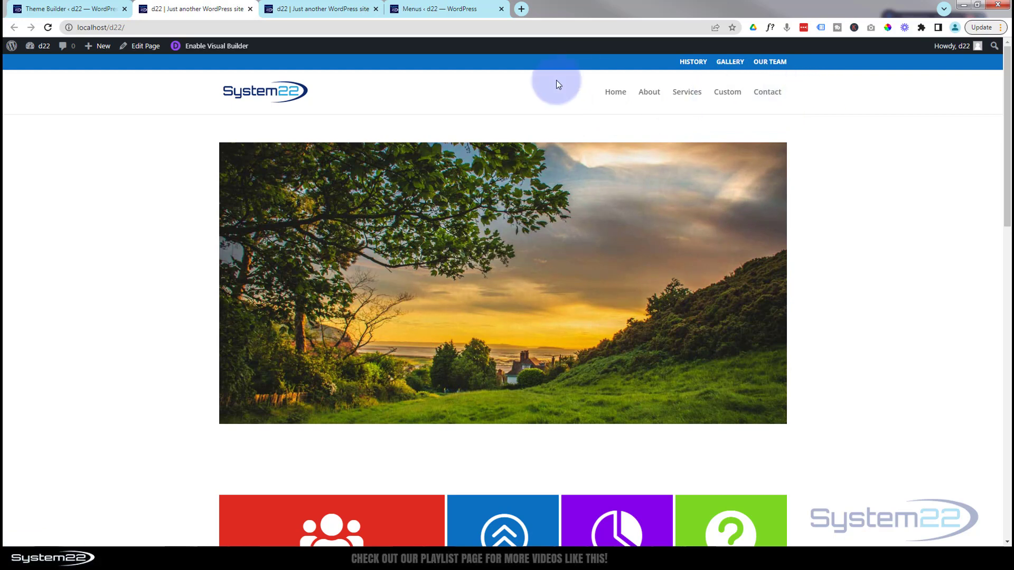
{"action": "left_click", "coordinate": [265, 8]}
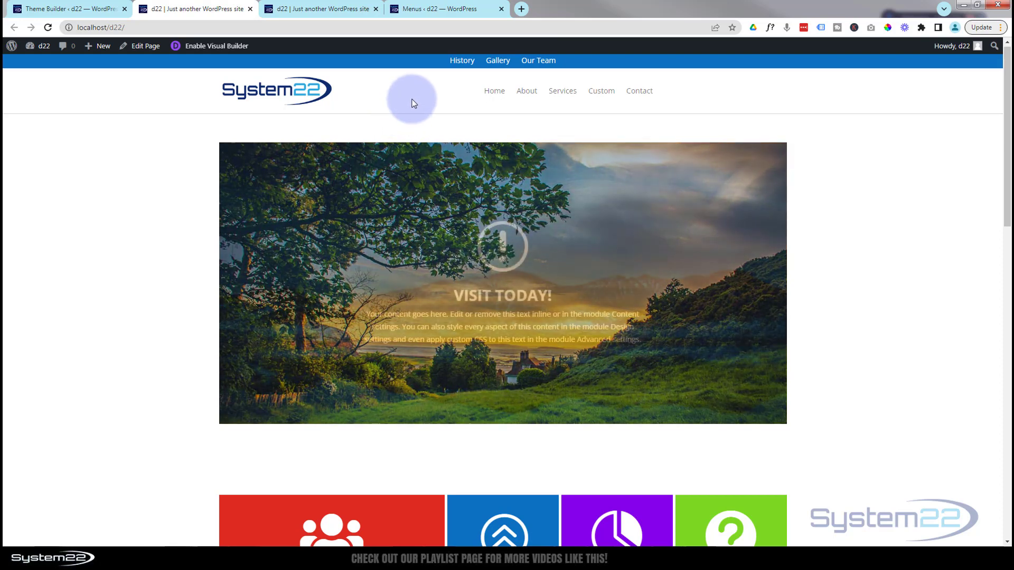
{"action": "key", "text": "ctrl+shift+i"}
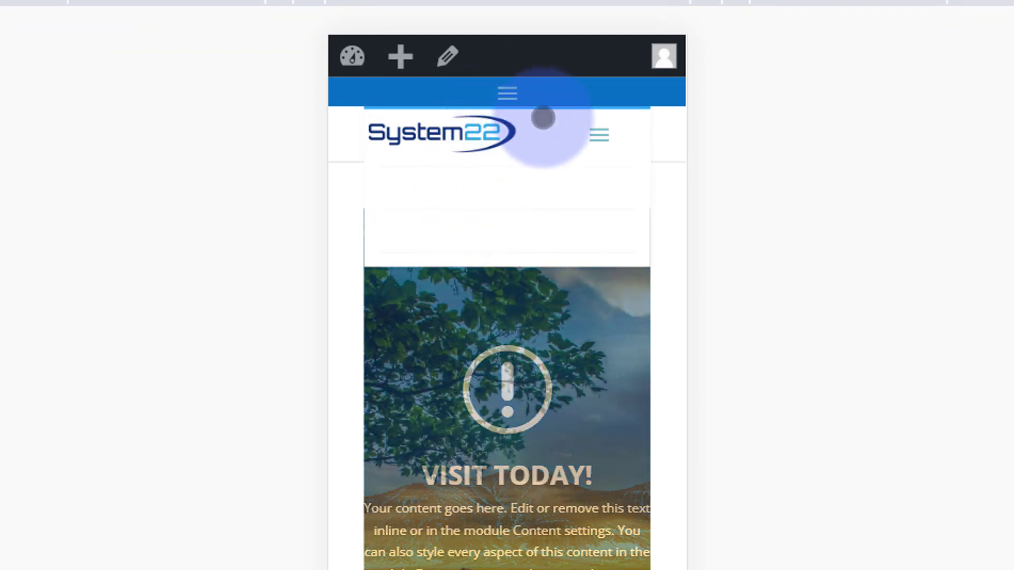
{"action": "left_click", "coordinate": [600, 138]}
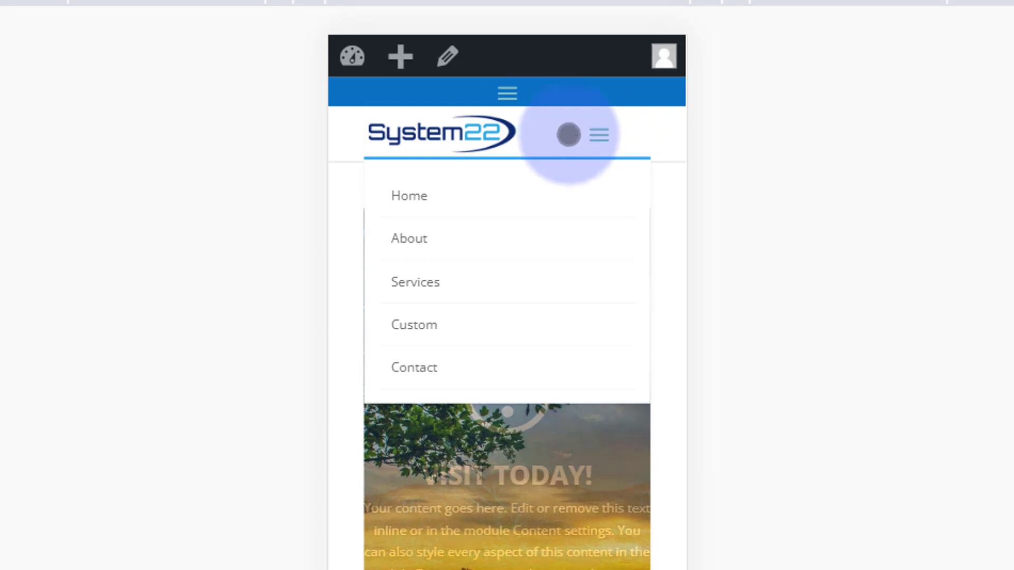
{"action": "left_click", "coordinate": [506, 98]}
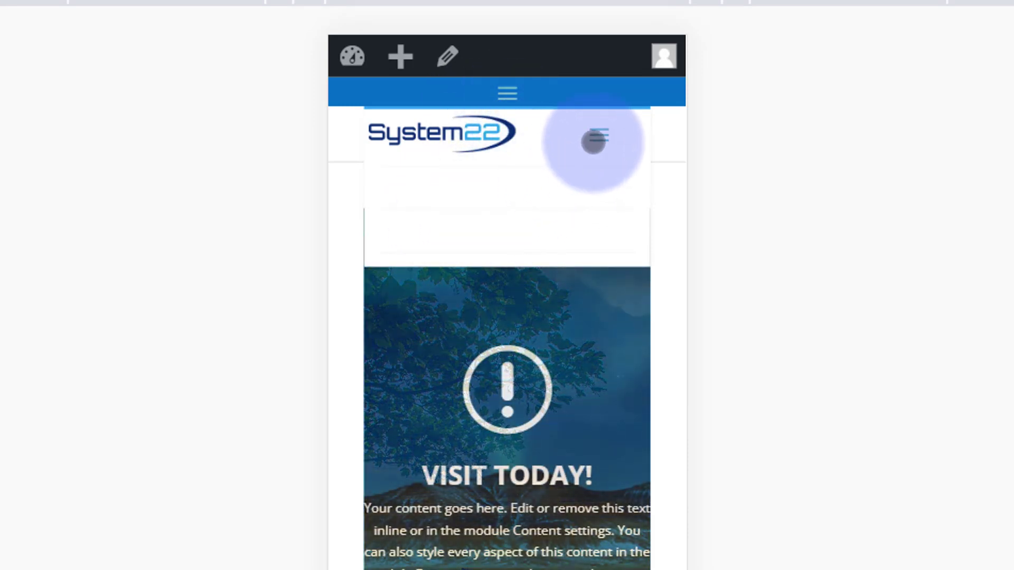
{"action": "left_click", "coordinate": [595, 139]}
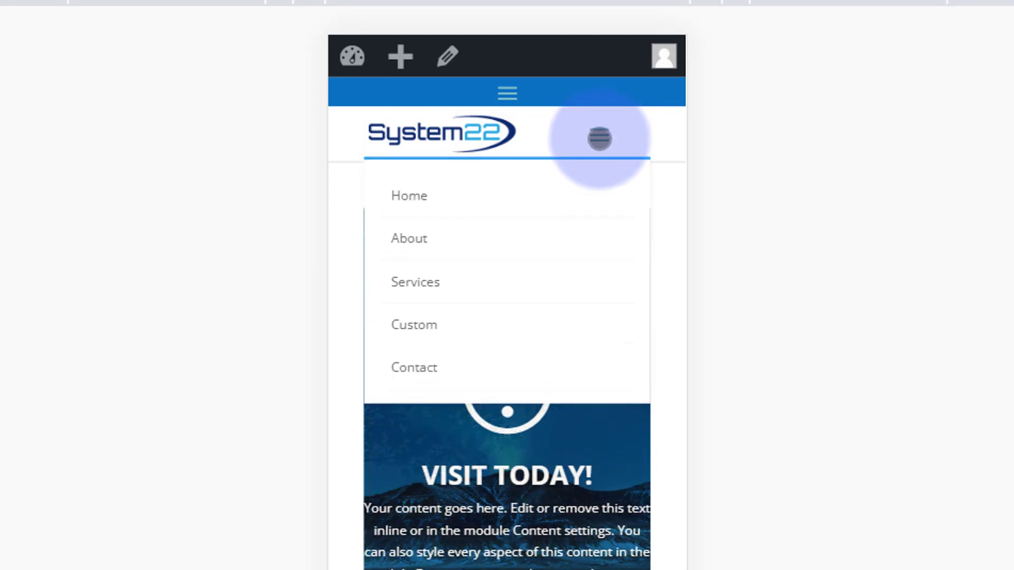
{"action": "left_click", "coordinate": [507, 95]}
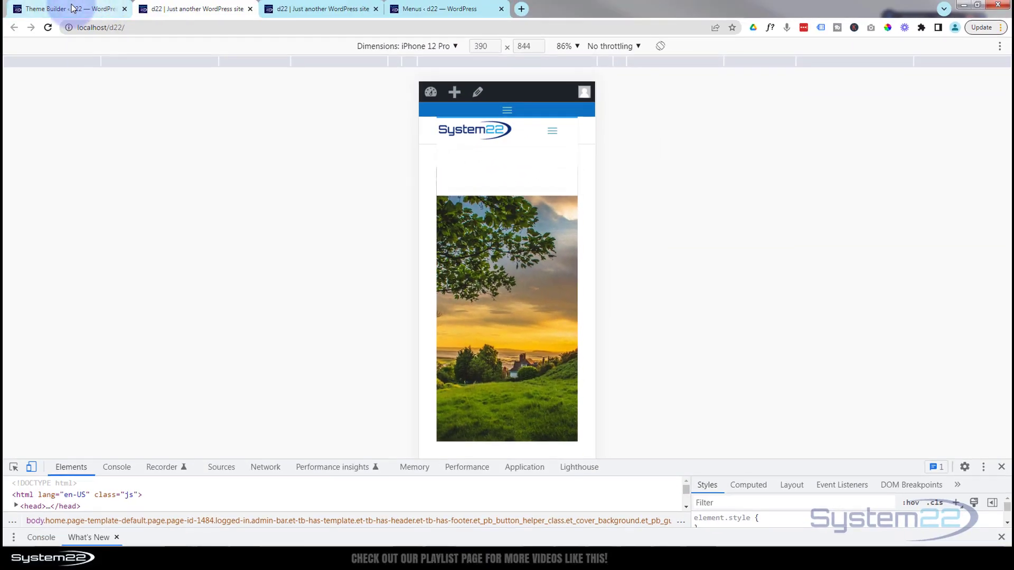
- In the Global Header, give the secondary menu a blue mobile menu background and white mobile menu text, and save the menu settings
{"action": "left_click", "coordinate": [73, 7]}
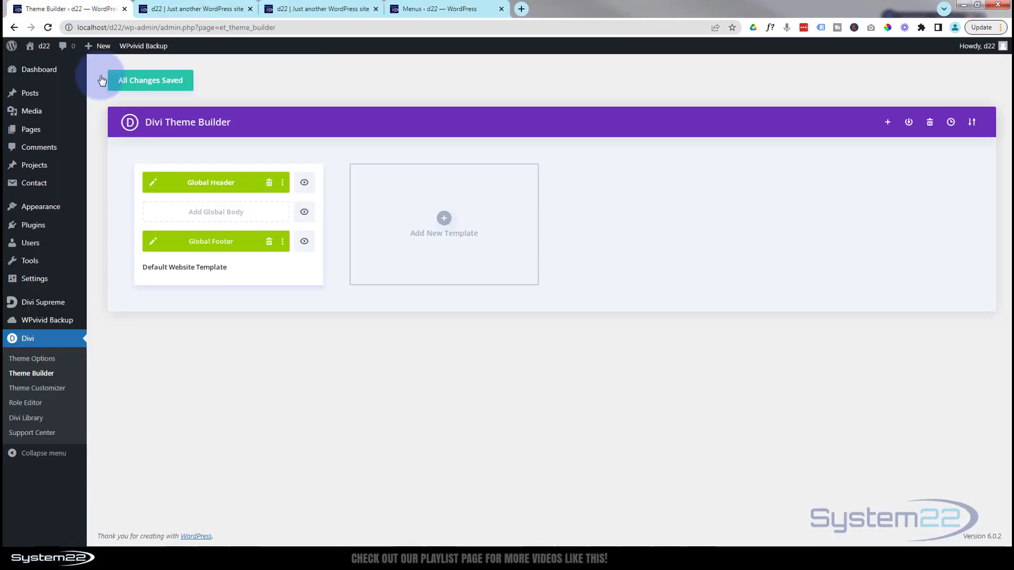
{"action": "left_click", "coordinate": [154, 183]}
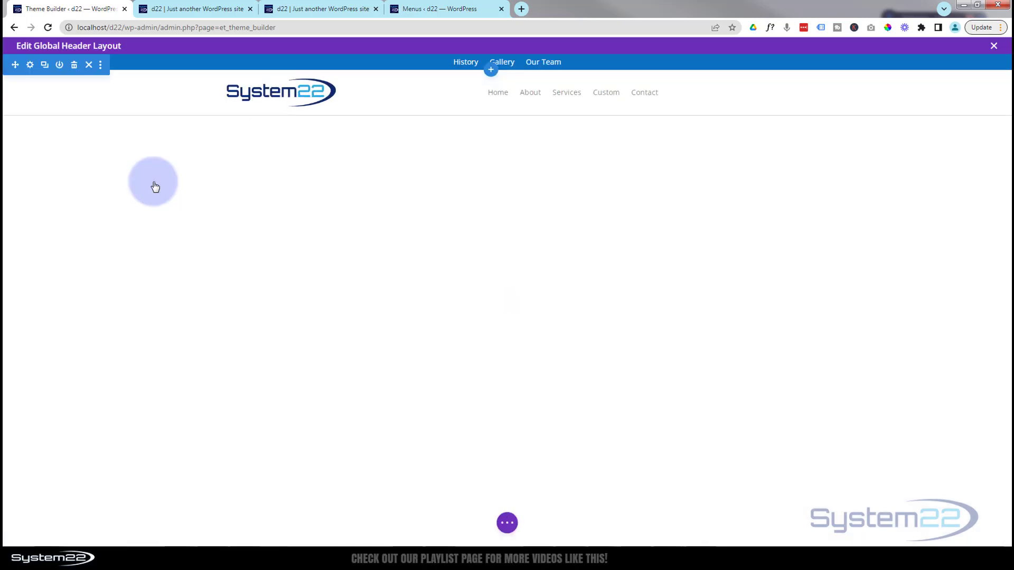
{"action": "mouse_move", "coordinate": [470, 63]}
{"action": "left_click", "coordinate": [483, 62]}
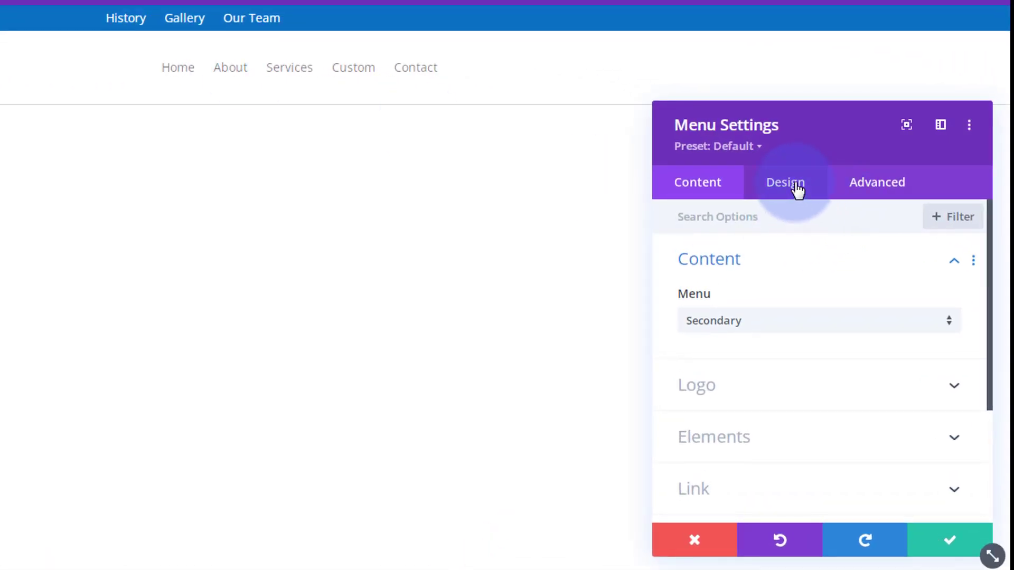
{"action": "left_click", "coordinate": [792, 185]}
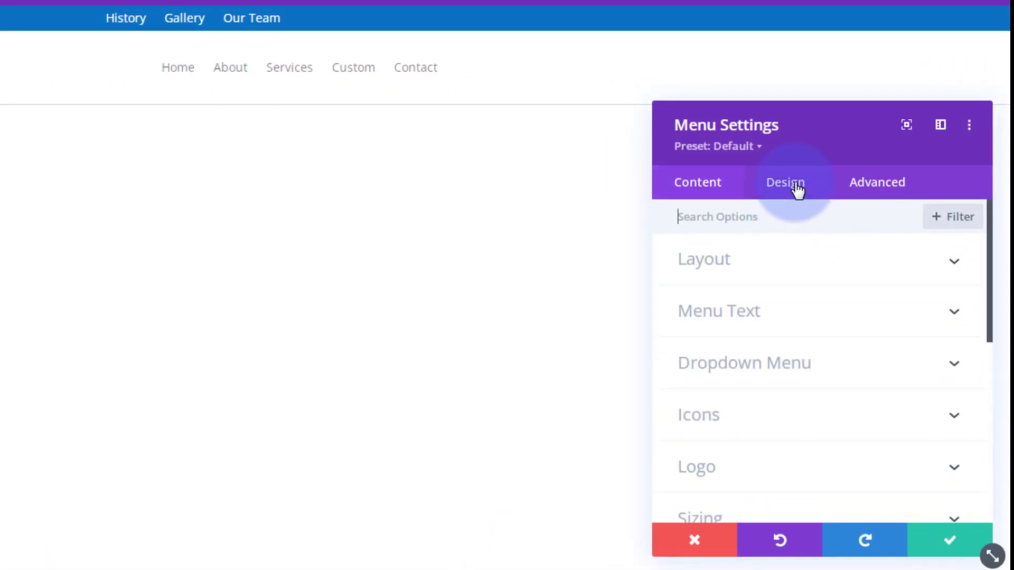
{"action": "left_click", "coordinate": [772, 364]}
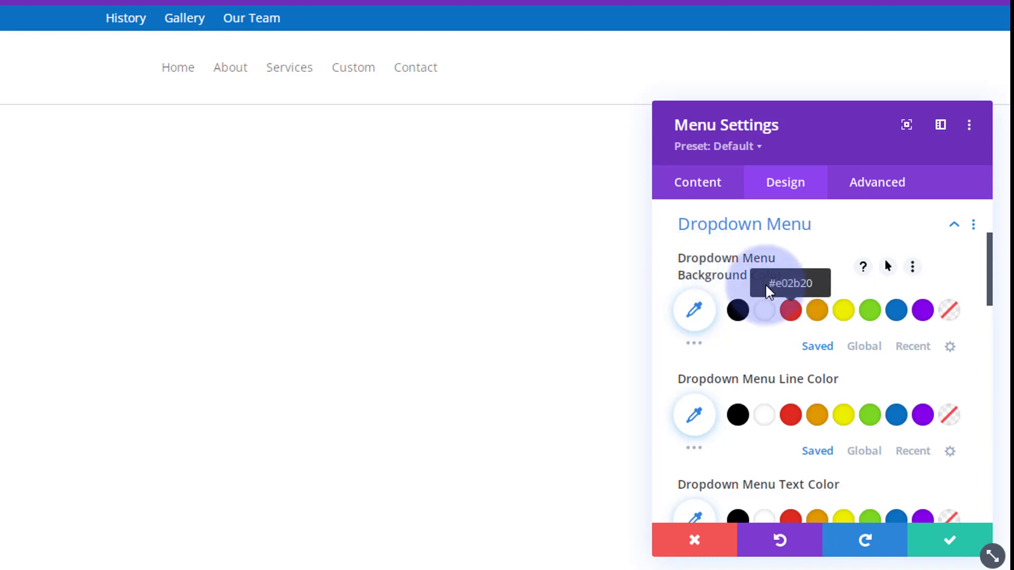
{"action": "scroll", "coordinate": [730, 318], "scroll_direction": "down", "scroll_amount": 6}
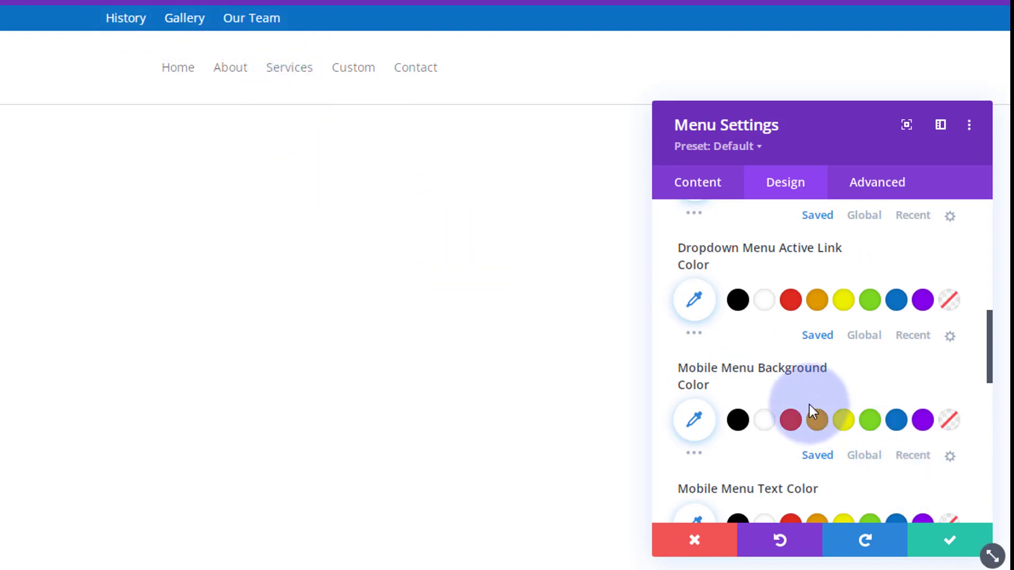
{"action": "scroll", "coordinate": [711, 285], "scroll_direction": "down", "scroll_amount": 2}
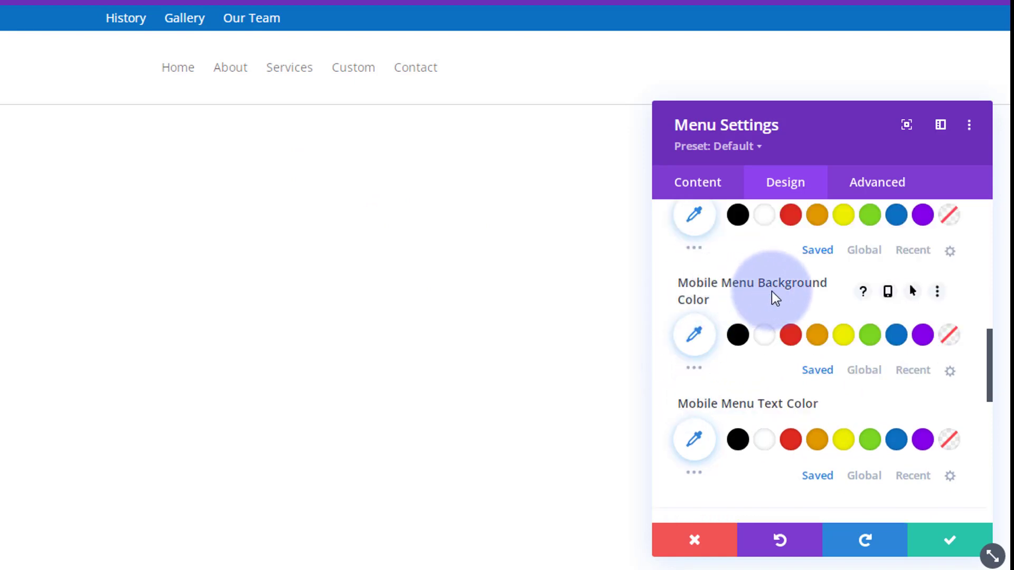
{"action": "left_click", "coordinate": [896, 335]}
{"action": "left_click", "coordinate": [767, 445]}
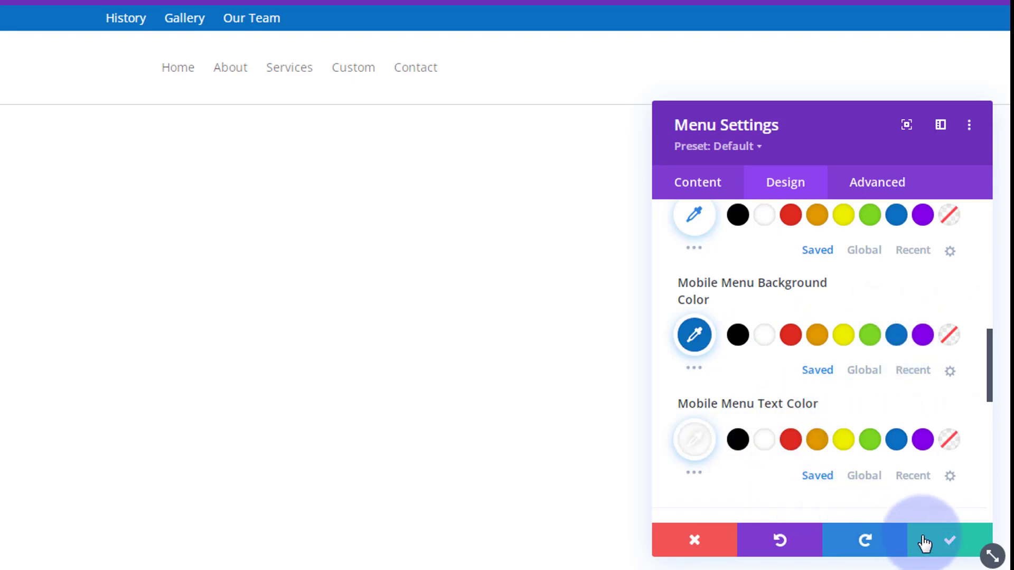
{"action": "left_click", "coordinate": [955, 544]}
- Save the global header layout and return to the Theme Builder overview
{"action": "left_click", "coordinate": [508, 524]}
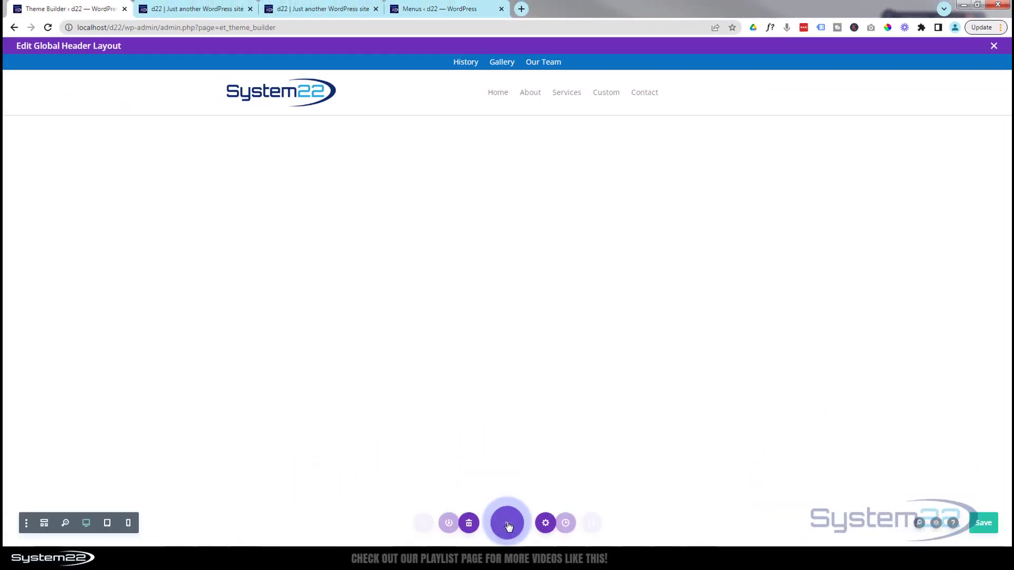
{"action": "left_click", "coordinate": [985, 525]}
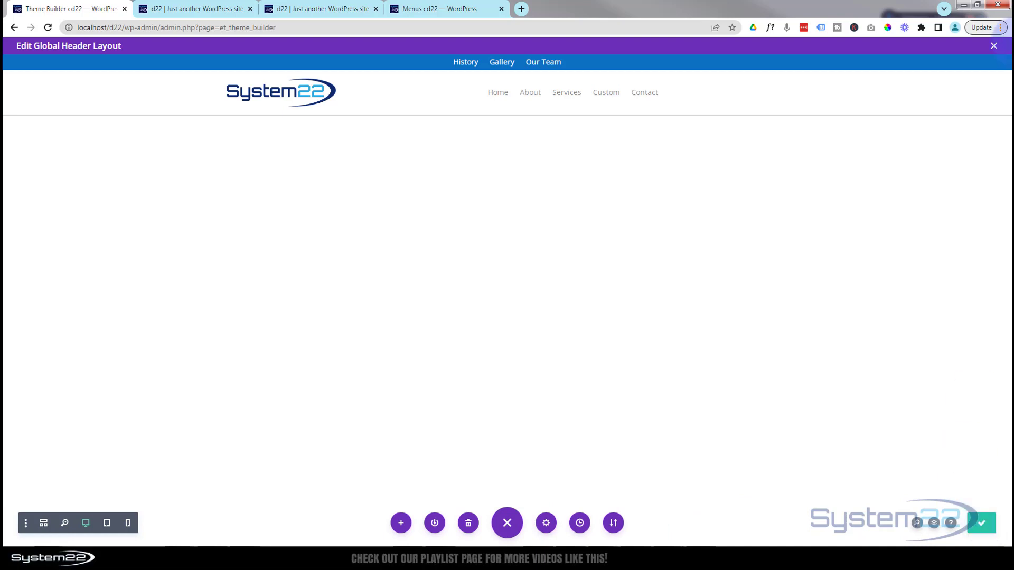
{"action": "left_click", "coordinate": [993, 48]}
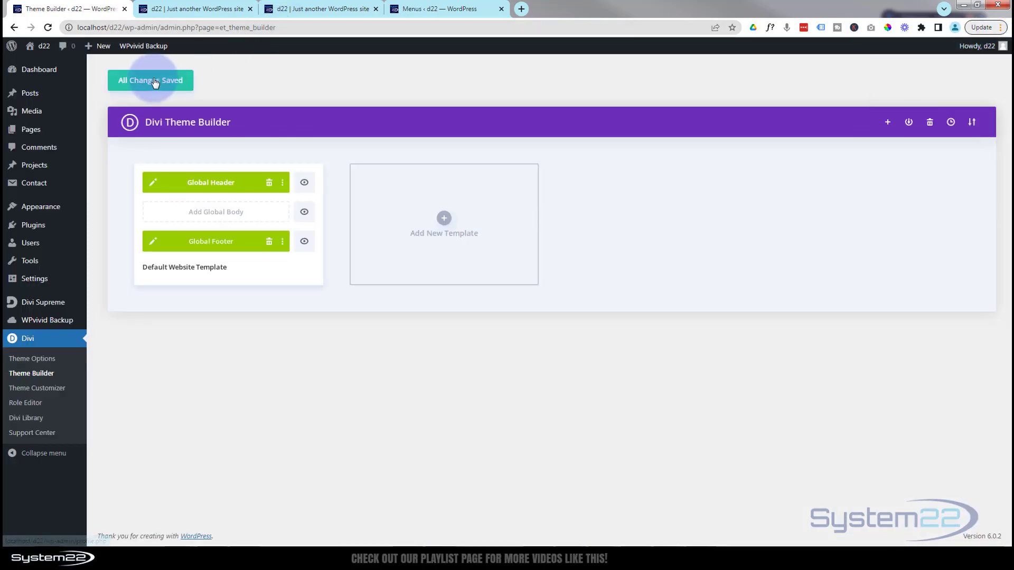
- Reload the front page's mobile preview and inspect how the secondary menu's dropdown overlaps the main header
{"action": "left_click", "coordinate": [196, 10]}
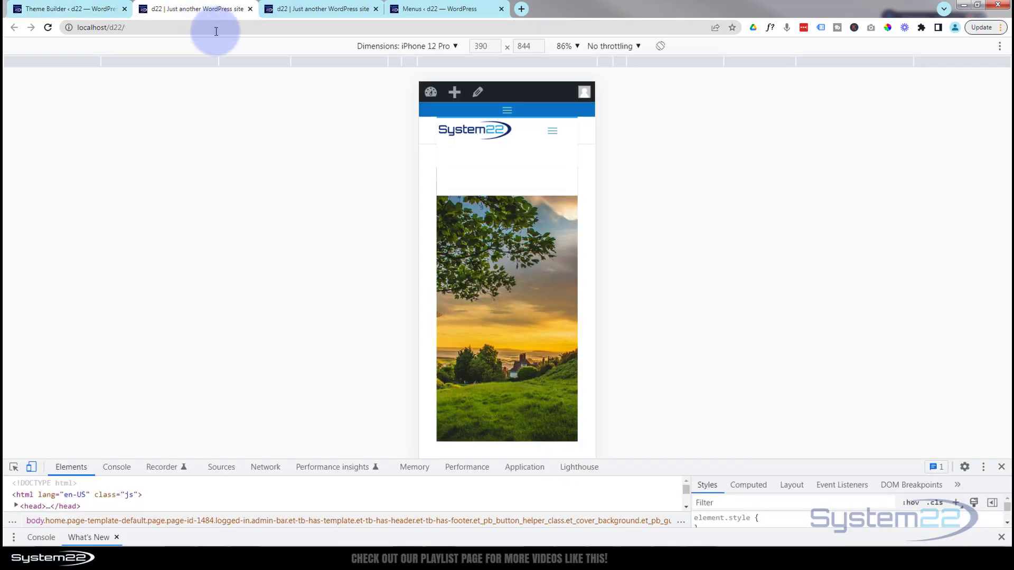
{"action": "left_click", "coordinate": [48, 28]}
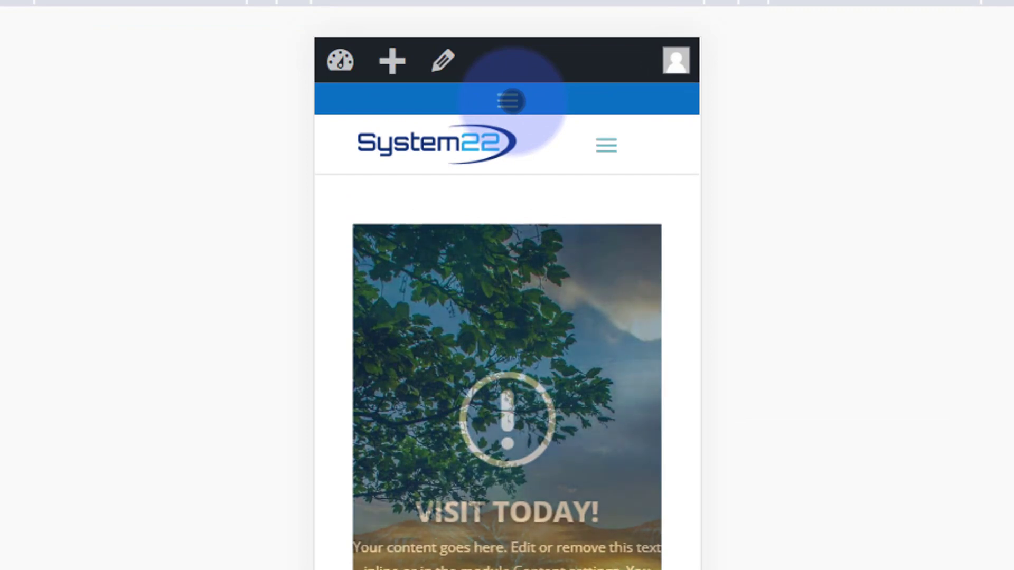
{"action": "left_click", "coordinate": [508, 101]}
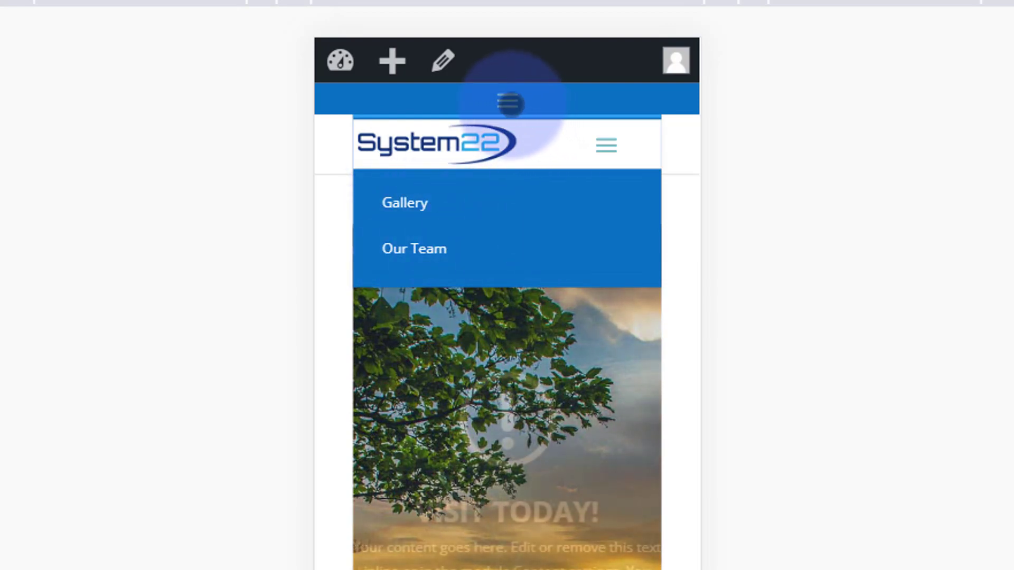
{"action": "left_click", "coordinate": [508, 101]}
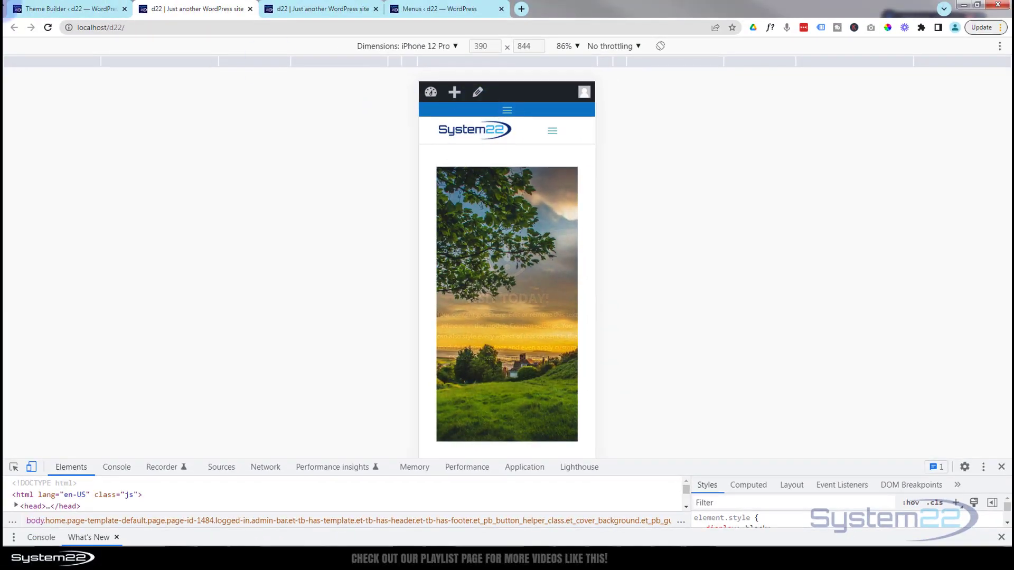
- In the Global Header, set the Z Index of the section holding the secondary menu to 500 and save the section settings
{"action": "left_click", "coordinate": [74, 9]}
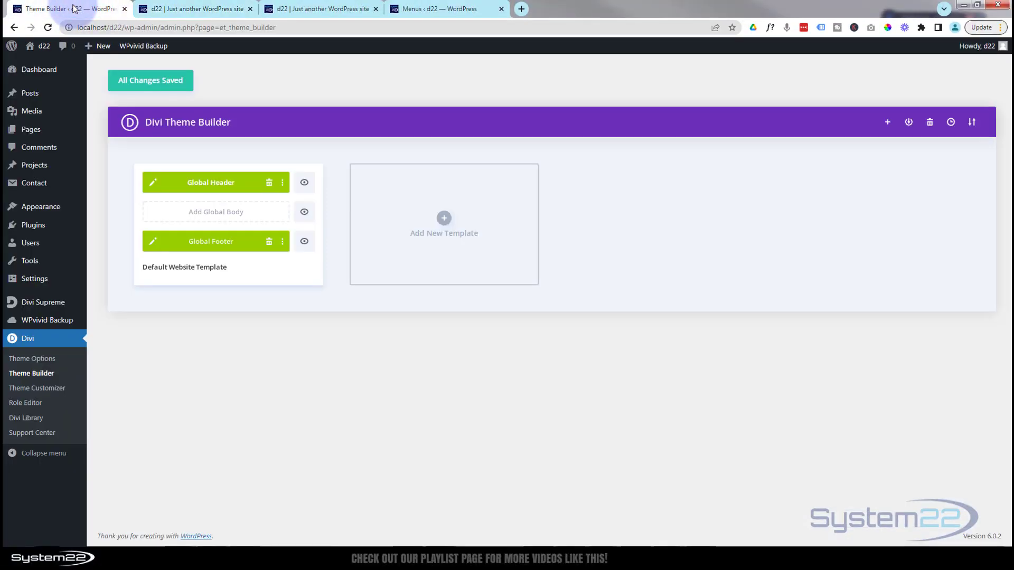
{"action": "left_click", "coordinate": [160, 184]}
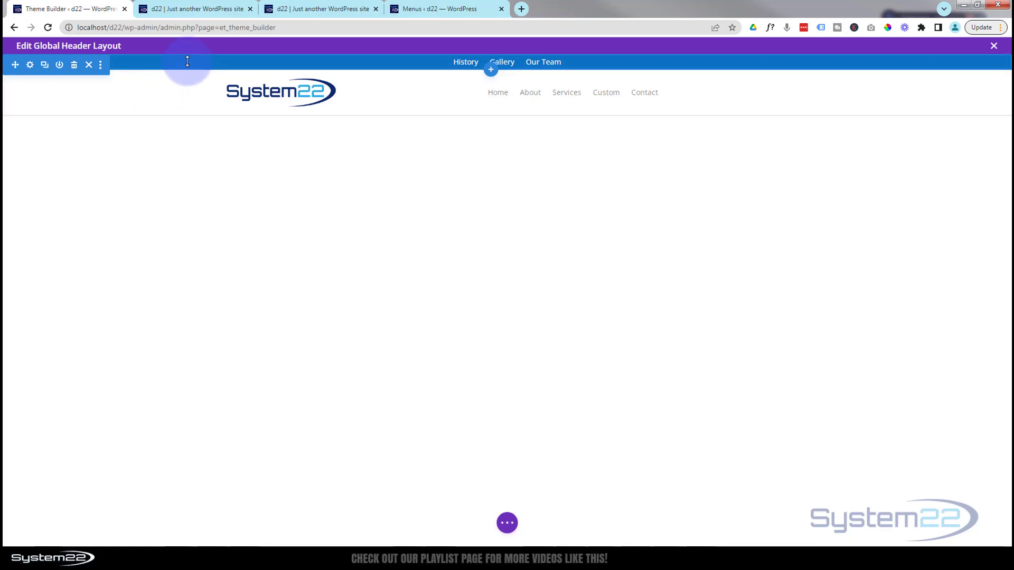
{"action": "left_click", "coordinate": [30, 65]}
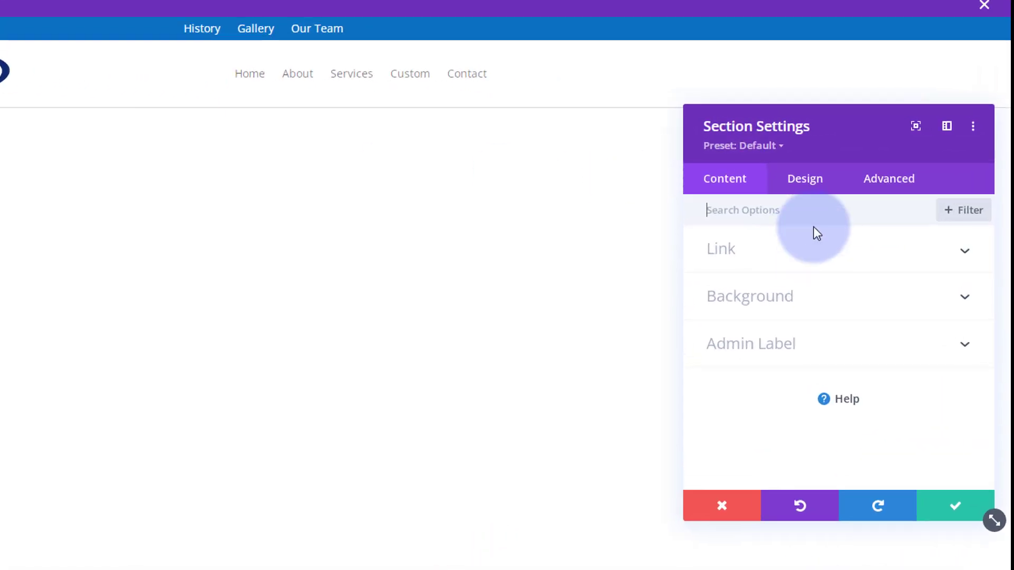
{"action": "left_click", "coordinate": [899, 189]}
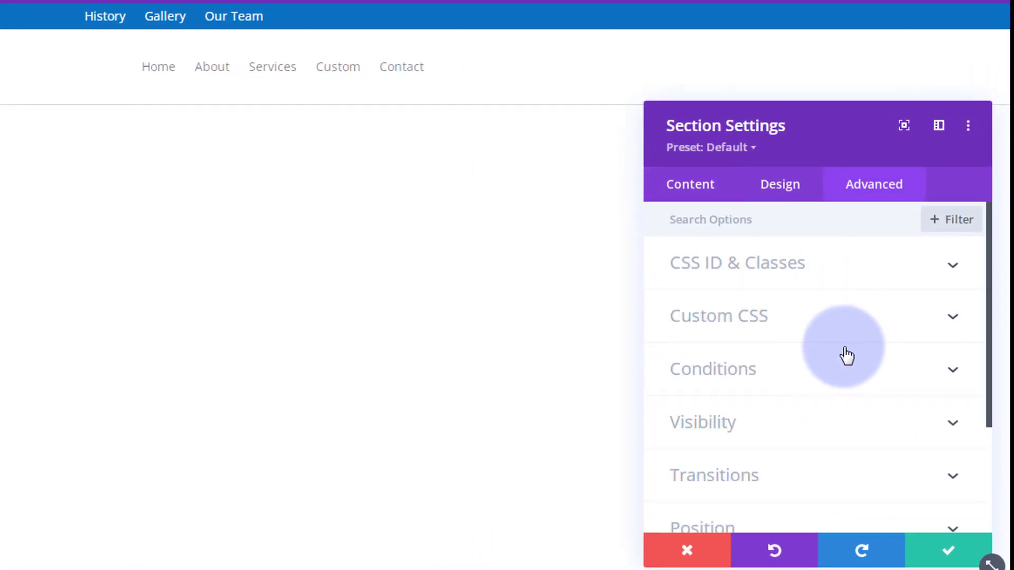
{"action": "scroll", "coordinate": [847, 355], "scroll_direction": "down", "scroll_amount": 3}
{"action": "left_click", "coordinate": [817, 378]}
{"action": "scroll", "coordinate": [810, 378], "scroll_direction": "down", "scroll_amount": 5}
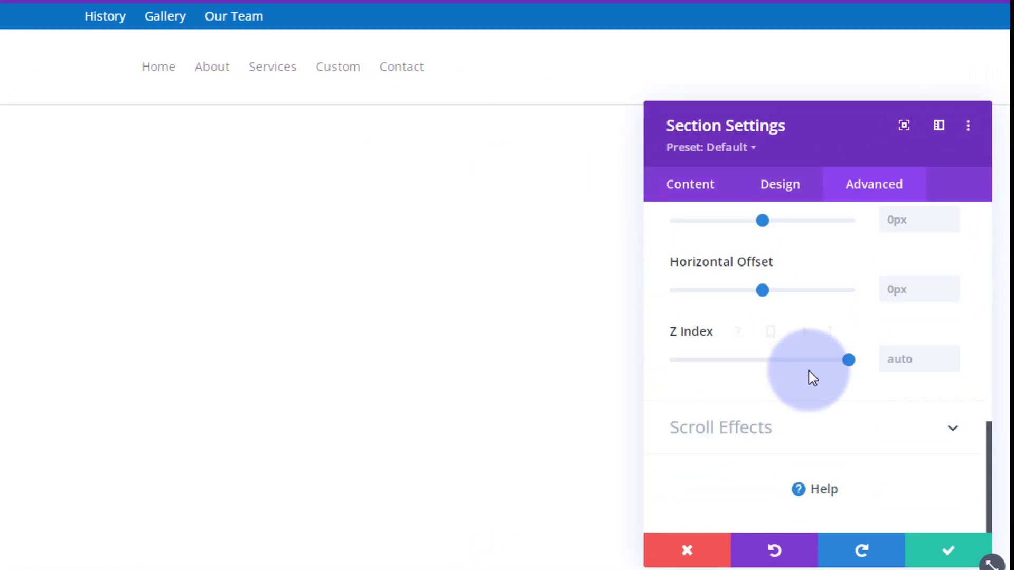
{"action": "left_click", "coordinate": [891, 361]}
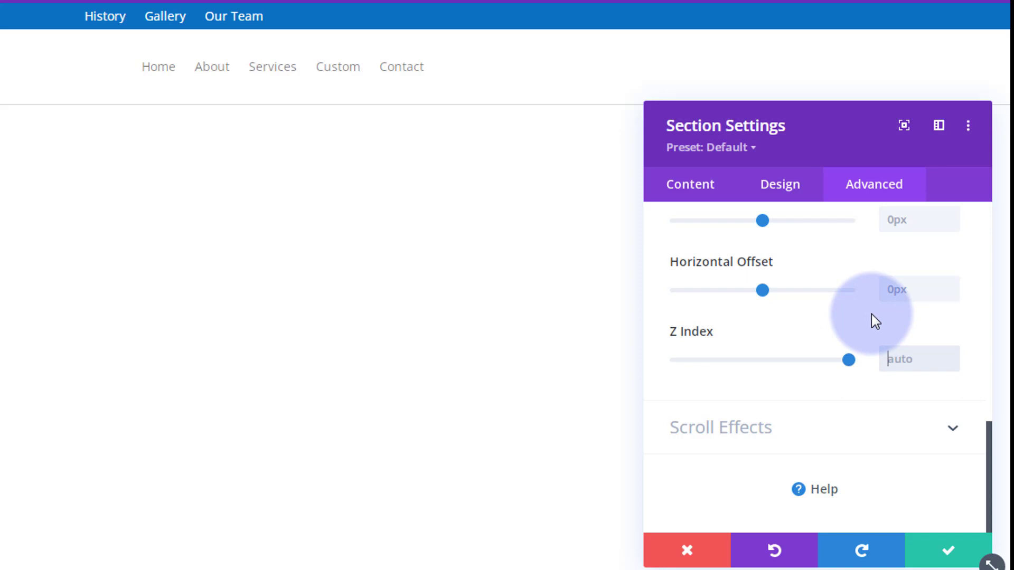
{"action": "type", "text": "500"}
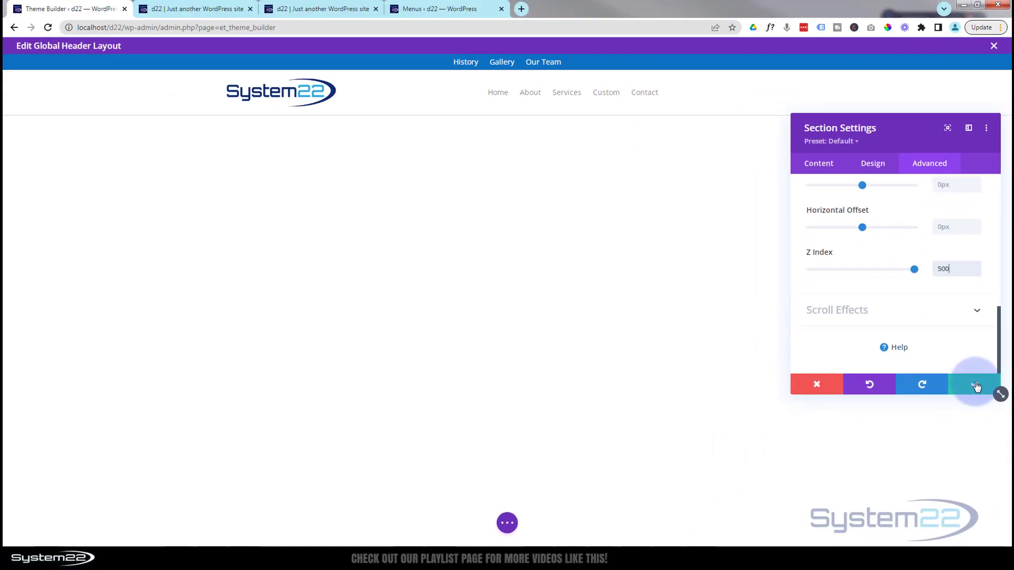
{"action": "left_click", "coordinate": [975, 387]}
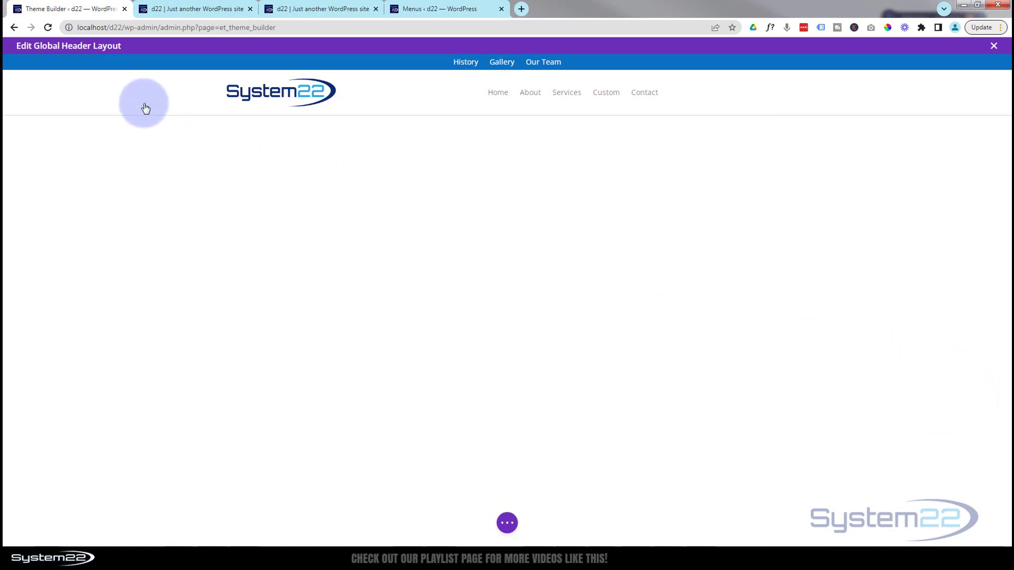
- Set the Z Index of the section holding the logo and main menu to 450 and save the section settings
{"action": "mouse_move", "coordinate": [144, 106]}
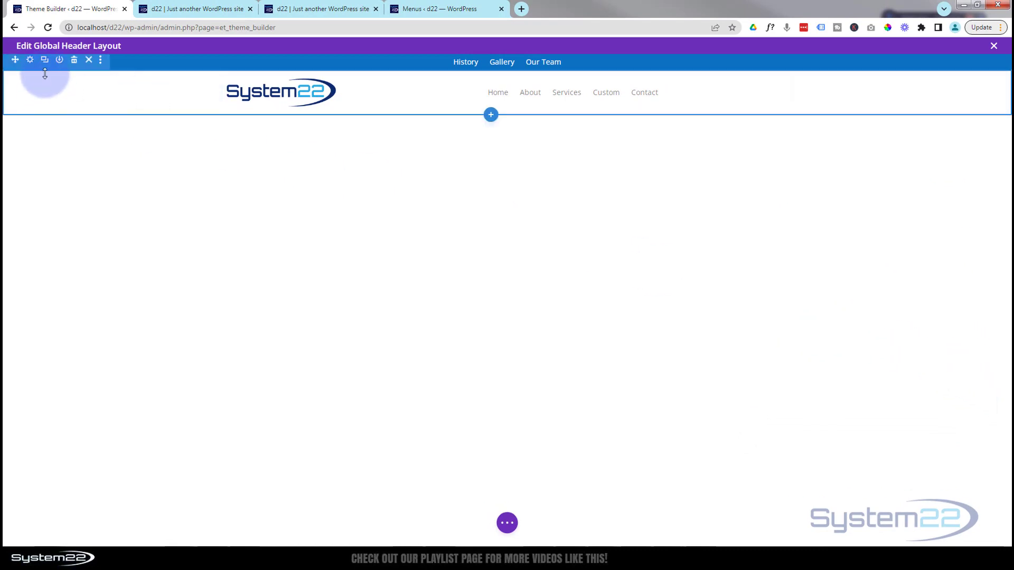
{"action": "left_click", "coordinate": [30, 60]}
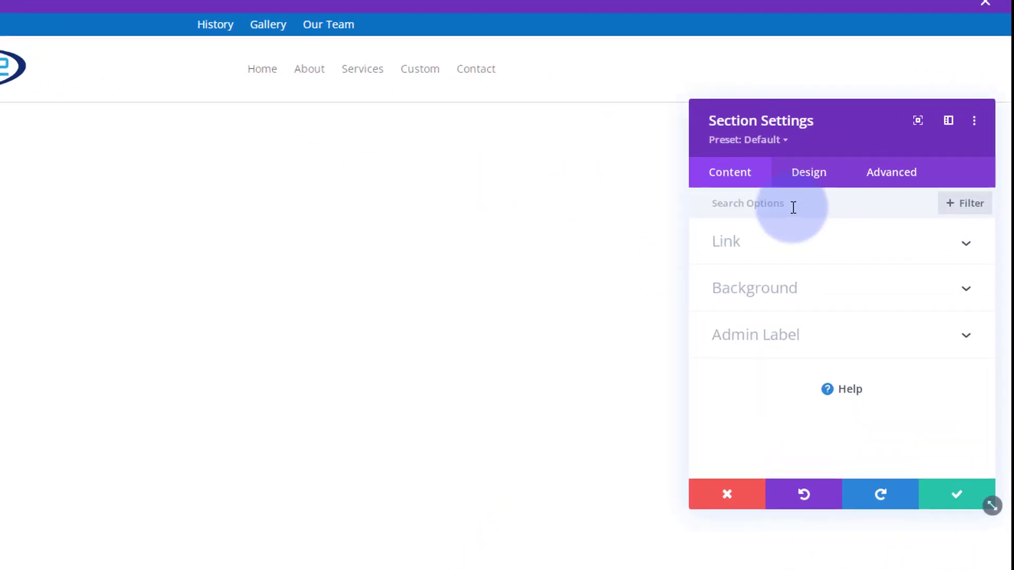
{"action": "left_click", "coordinate": [876, 184]}
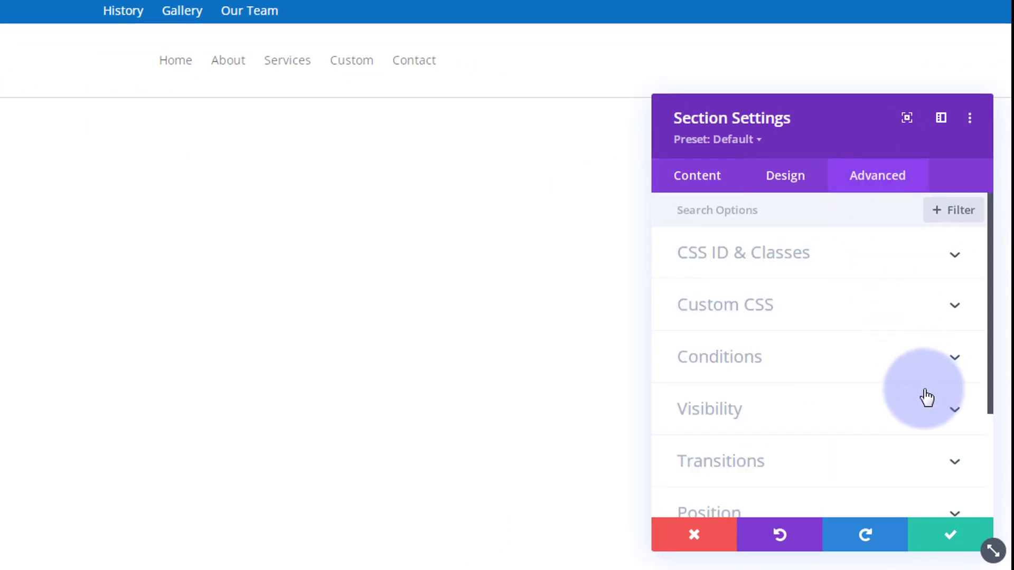
{"action": "scroll", "coordinate": [924, 398], "scroll_direction": "down", "scroll_amount": 3}
{"action": "left_click", "coordinate": [829, 370]}
{"action": "scroll", "coordinate": [828, 370], "scroll_direction": "down", "scroll_amount": 5}
{"action": "scroll", "coordinate": [828, 363], "scroll_direction": "down", "scroll_amount": 2}
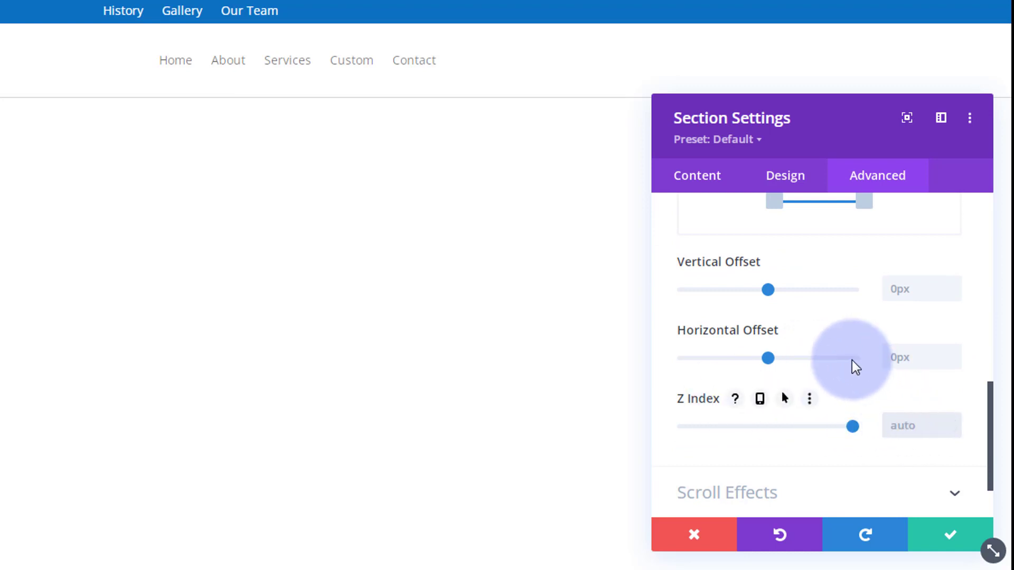
{"action": "type", "text": "450"}
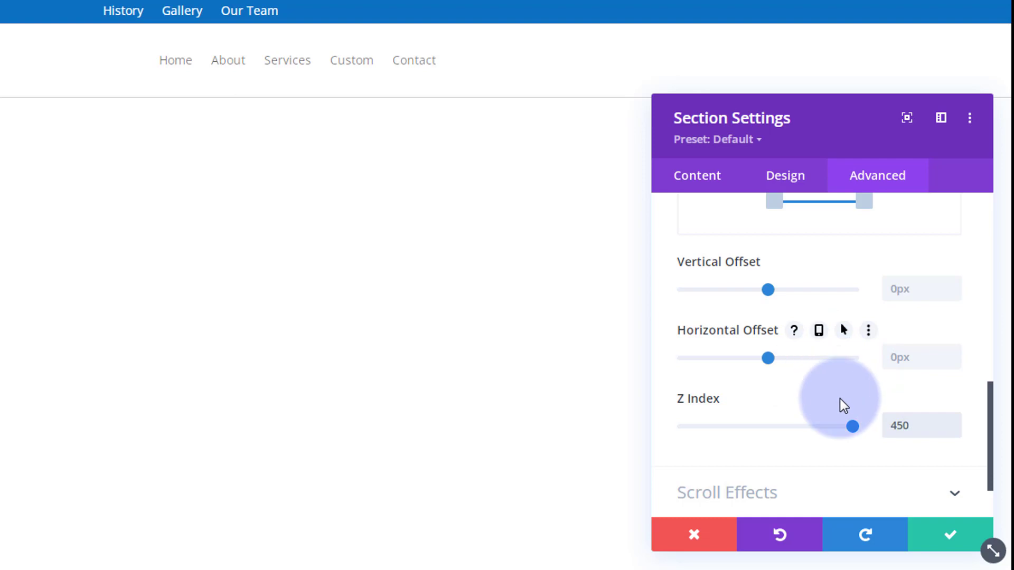
{"action": "left_click", "coordinate": [948, 529]}
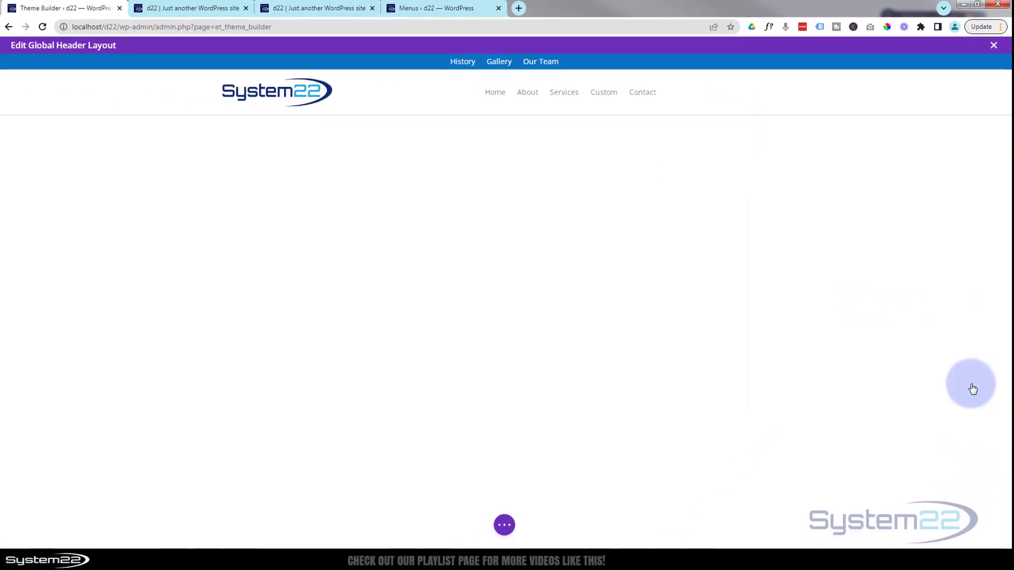
- Save the edited global header layout and close its editor to return to the Theme Builder
{"action": "left_click", "coordinate": [505, 525]}
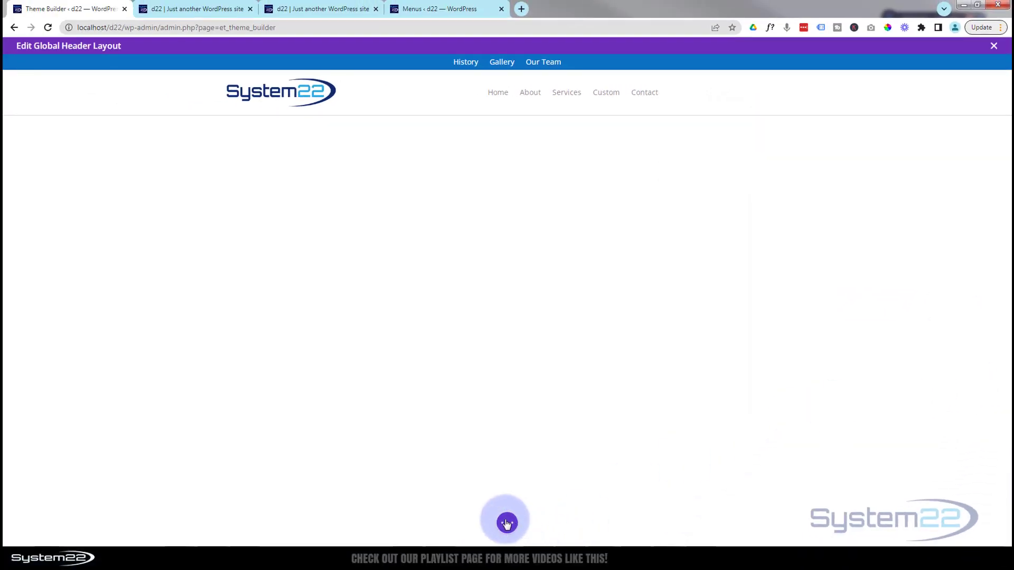
{"action": "left_click", "coordinate": [973, 527]}
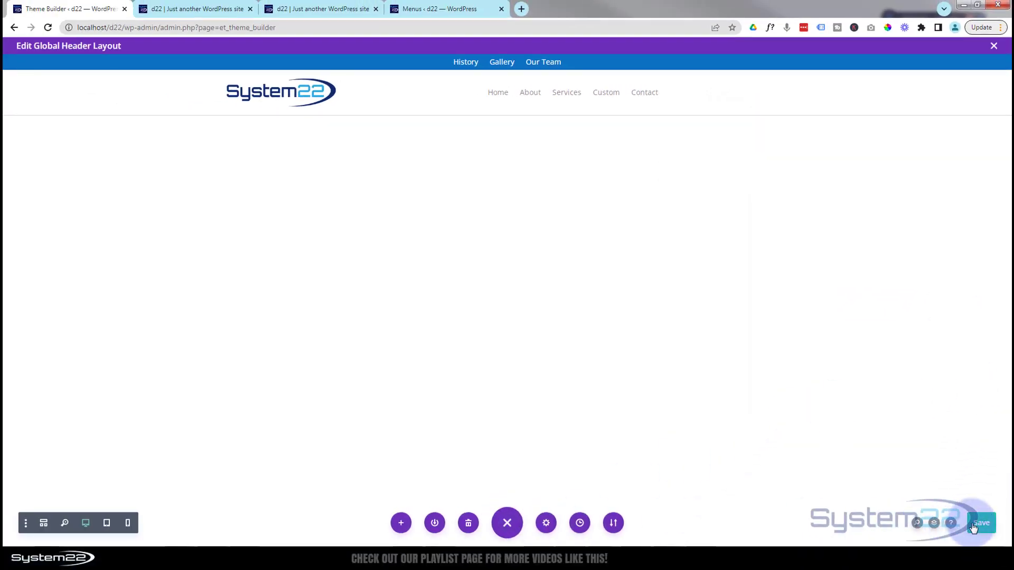
{"action": "left_click", "coordinate": [994, 46]}
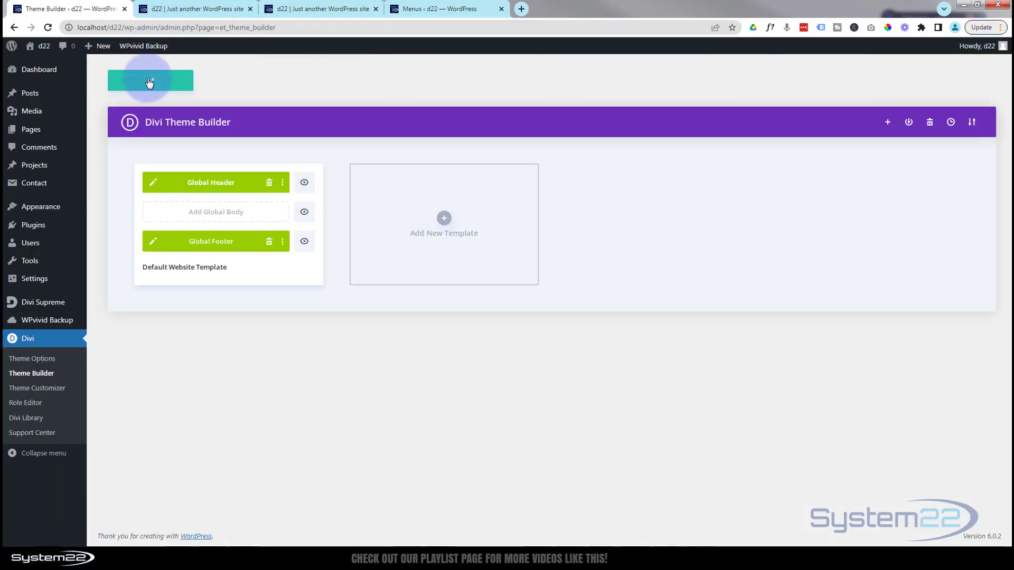
- Reload the front page's mobile preview and check how the secondary and main menu dropdowns open and collapse over the header
{"action": "left_click", "coordinate": [159, 8]}
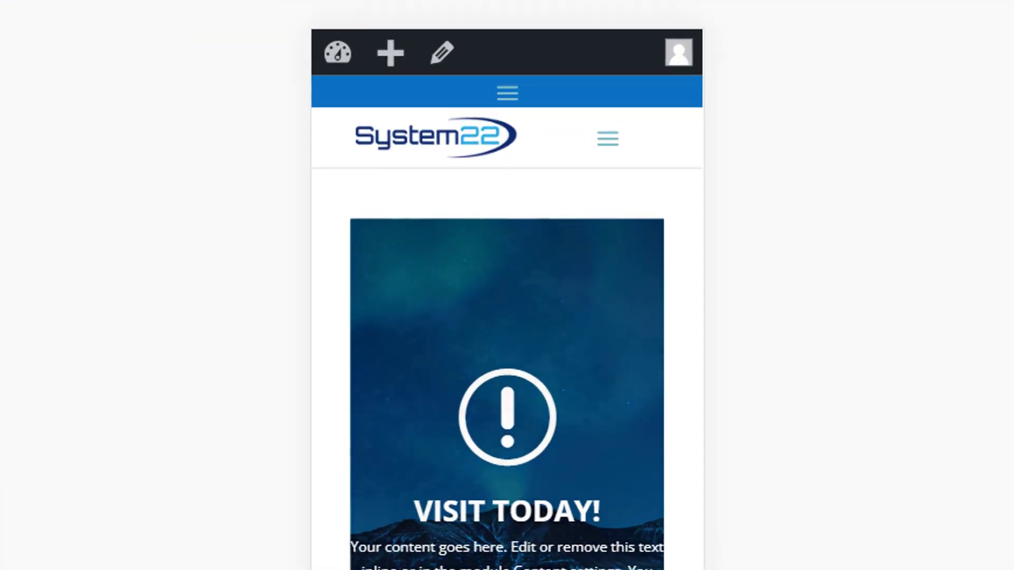
{"action": "key", "text": "F5"}
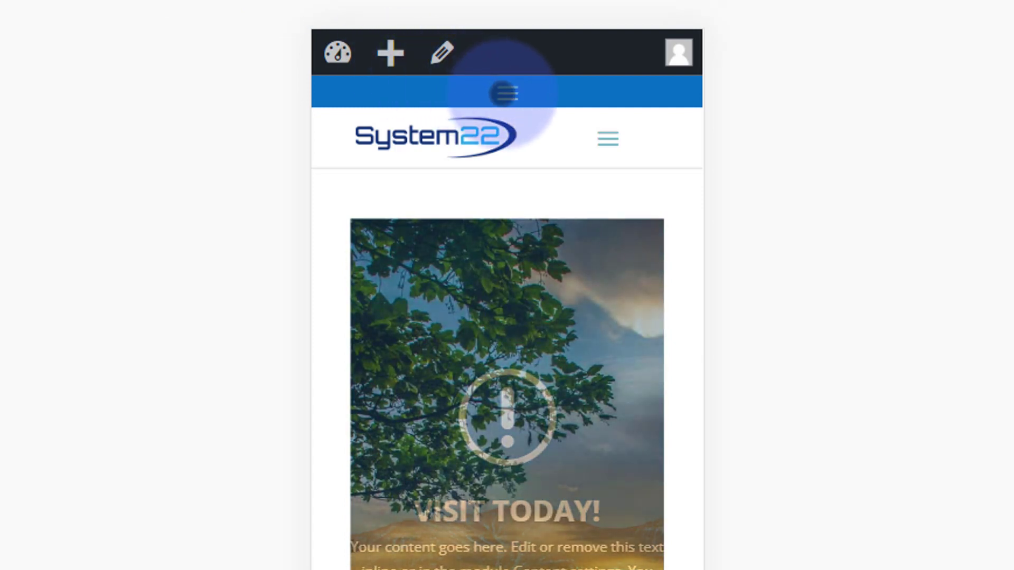
{"action": "left_click", "coordinate": [509, 94]}
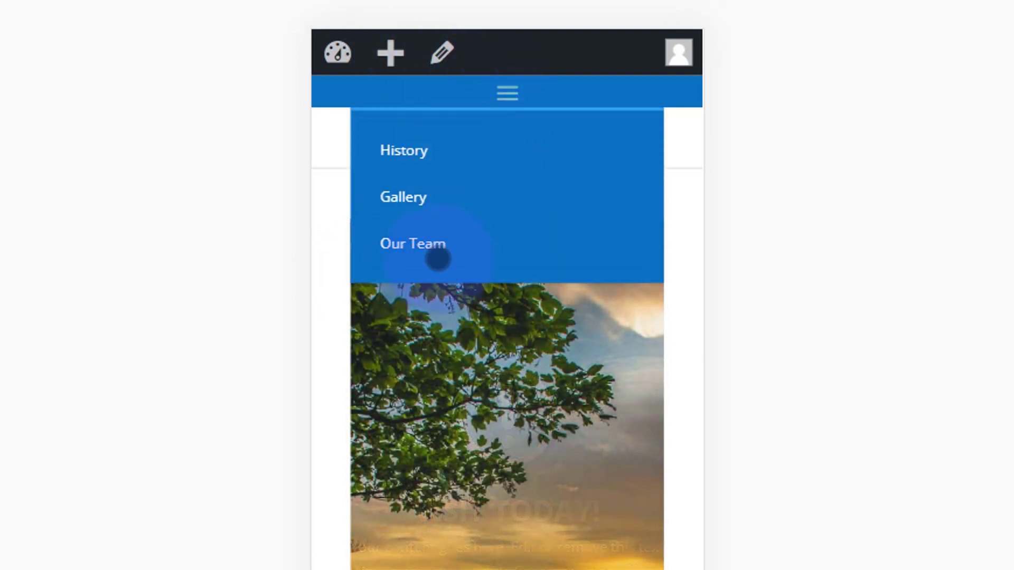
{"action": "left_click", "coordinate": [515, 97]}
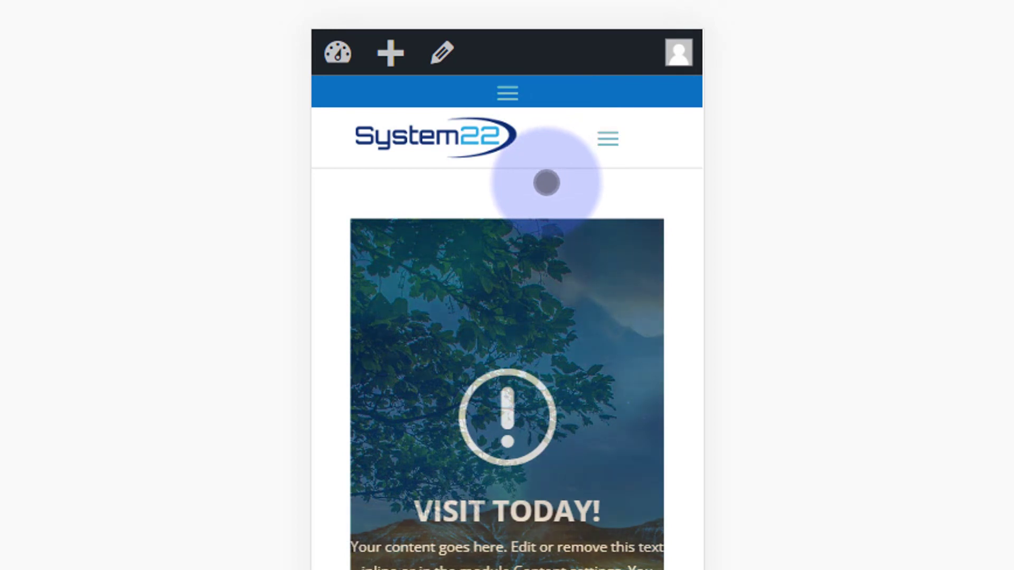
{"action": "left_click", "coordinate": [609, 143]}
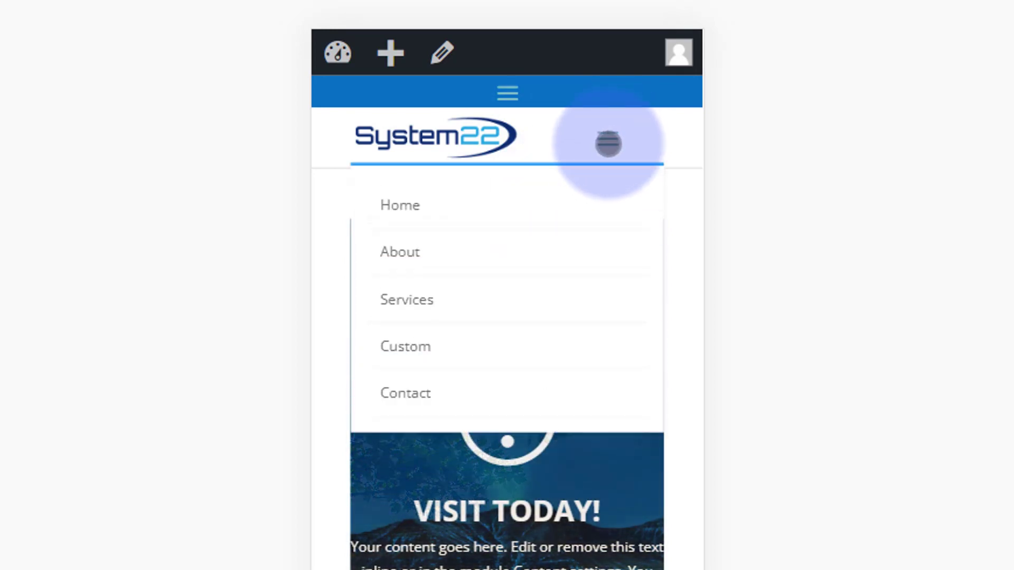
{"action": "left_click", "coordinate": [608, 143]}
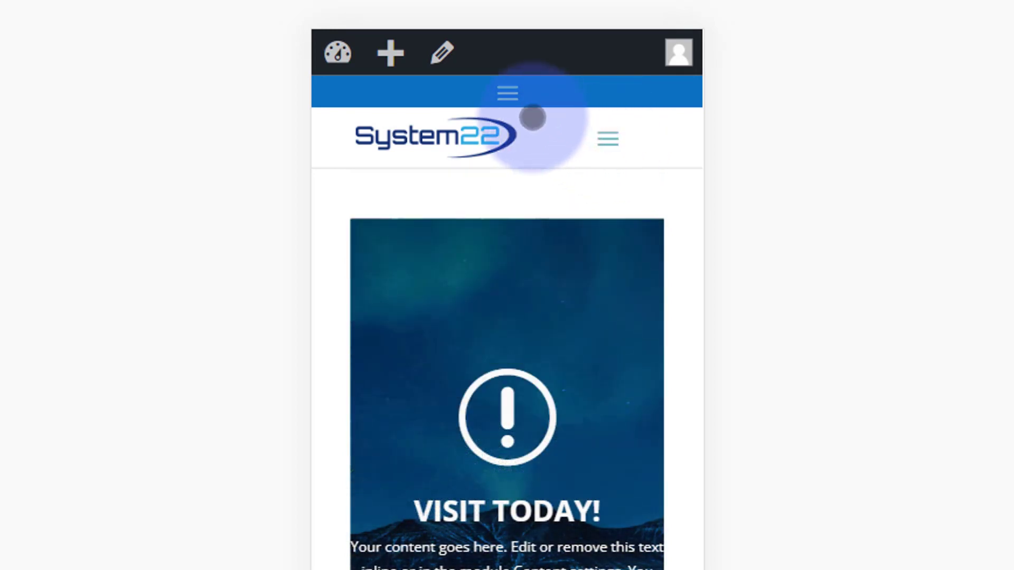
{"action": "left_click", "coordinate": [510, 98]}
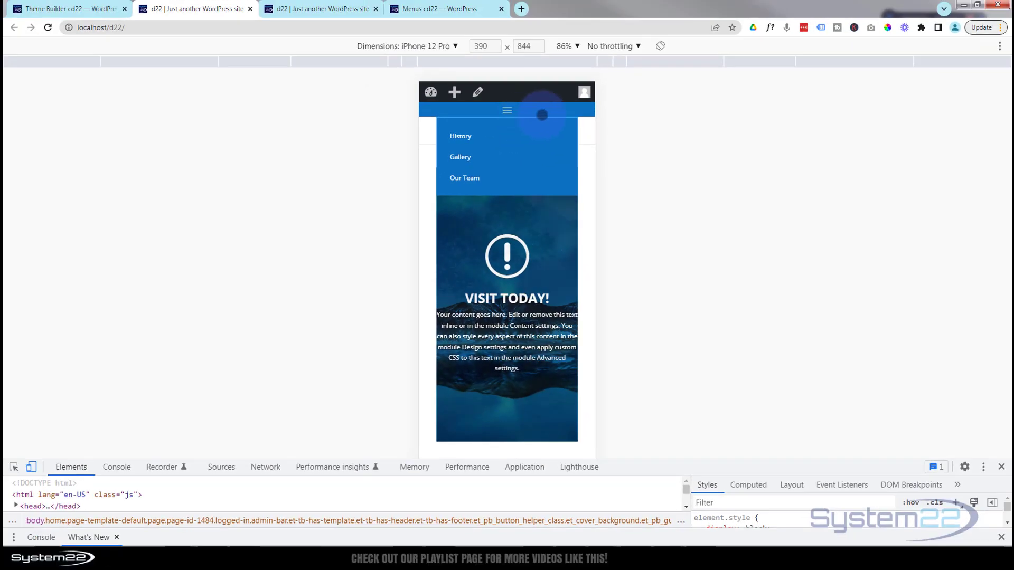
{"action": "left_click", "coordinate": [542, 114]}
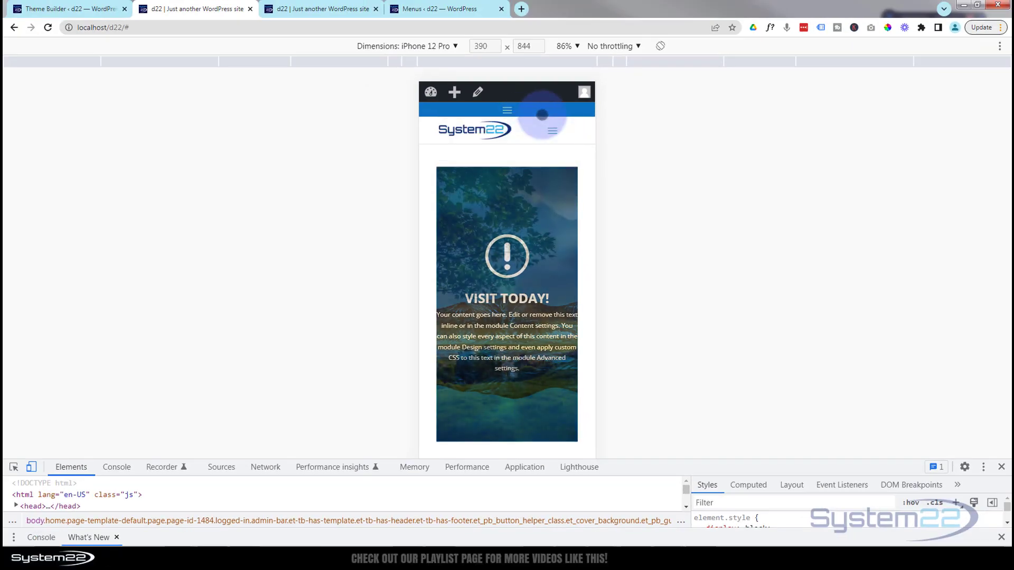
- View the front page's header at full desktop width, then return to the iPhone 12 Pro mobile preview
{"action": "left_click", "coordinate": [1001, 468]}
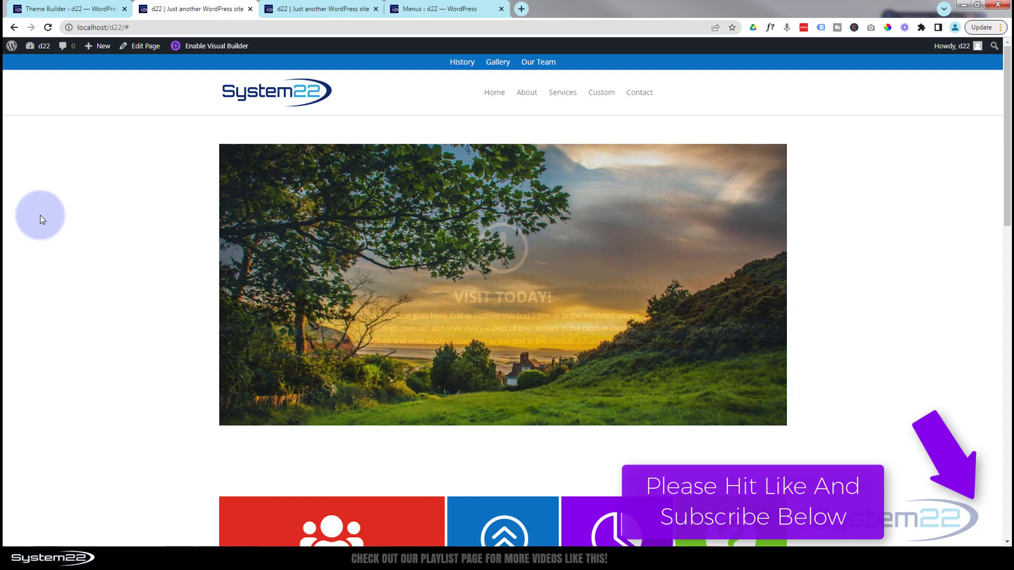
{"action": "key", "text": "ctrl+shift+i"}
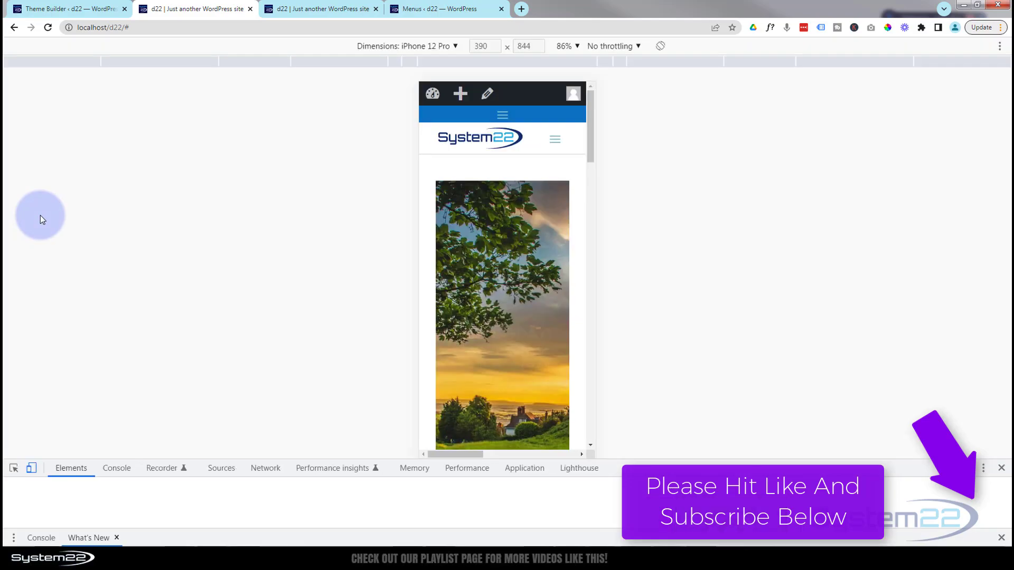